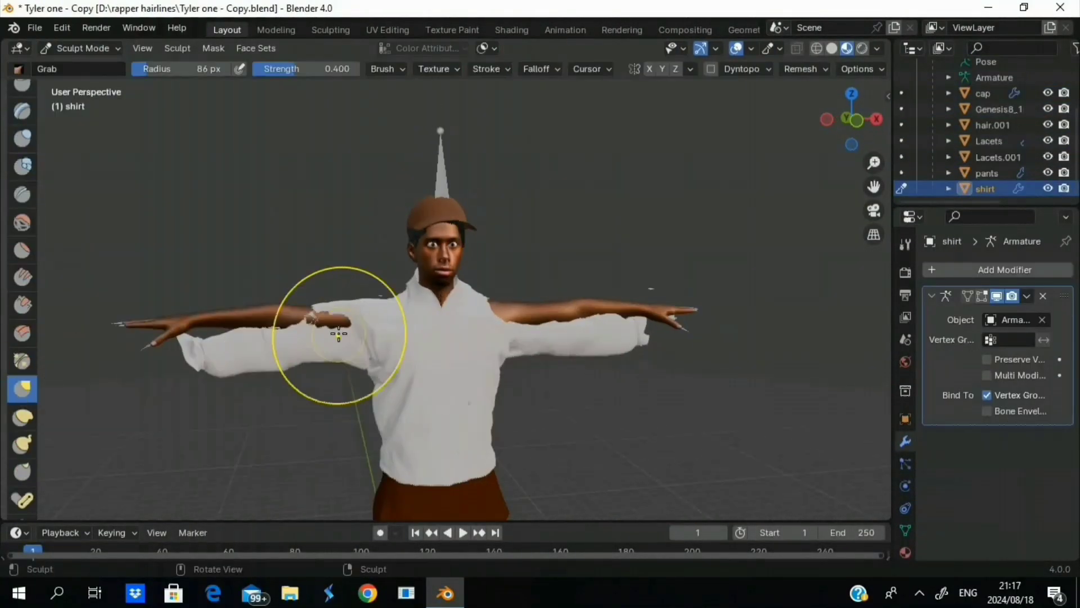
# Examine the character's outfit from the blazer down to the bare feet.
pyautogui.moveTo(337, 338)
pyautogui.mouseDown(button='middle')
pyautogui.moveTo(337, 361)
pyautogui.moveTo(520, 297)
pyautogui.mouseUp(button='middle')
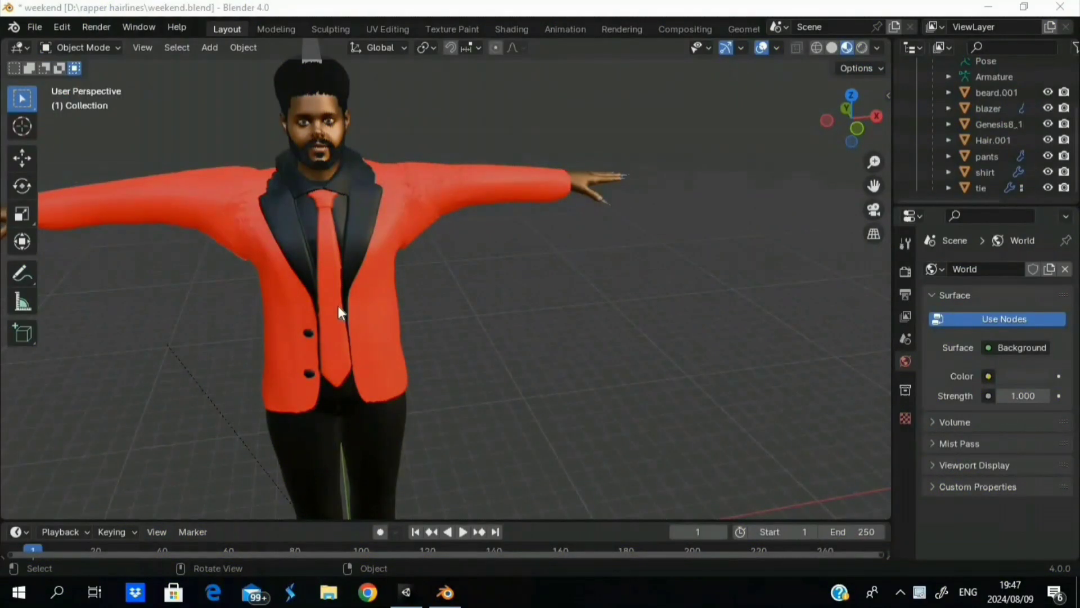
pyautogui.moveTo(338, 306); pyautogui.dragTo(292, 334, button='middle')
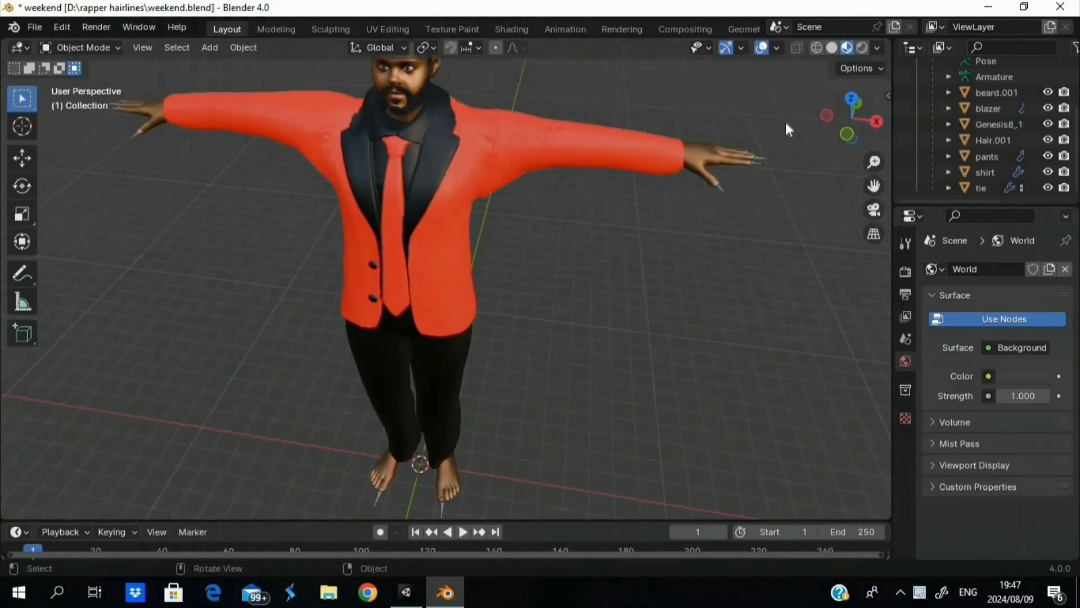
pyautogui.moveTo(875, 187); pyautogui.dragTo(465, 478)
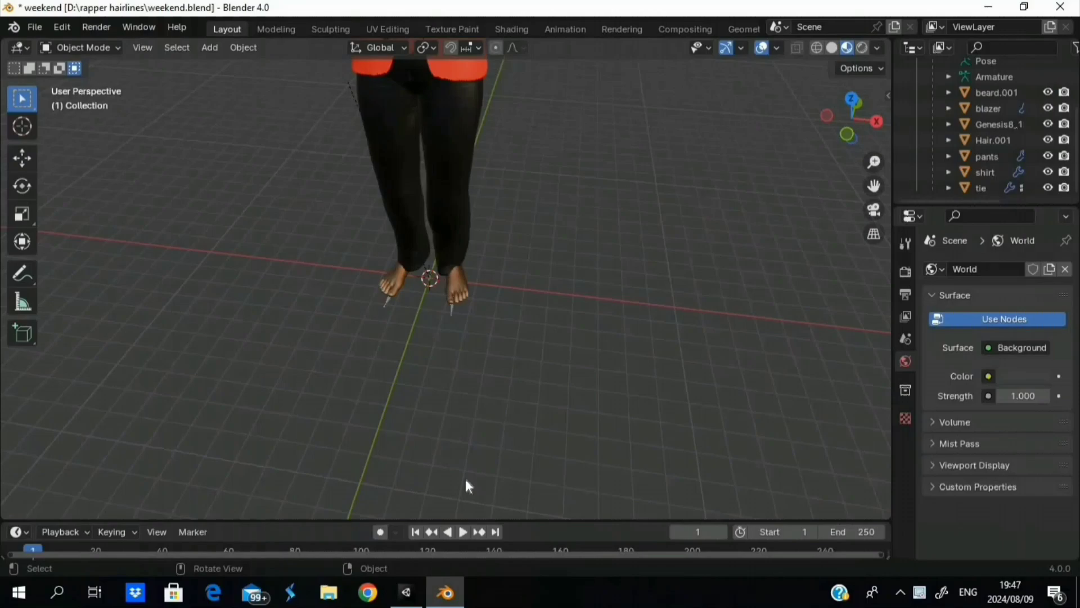
pyautogui.scroll(2, 465, 478)
pyautogui.scroll(3, 464, 478)
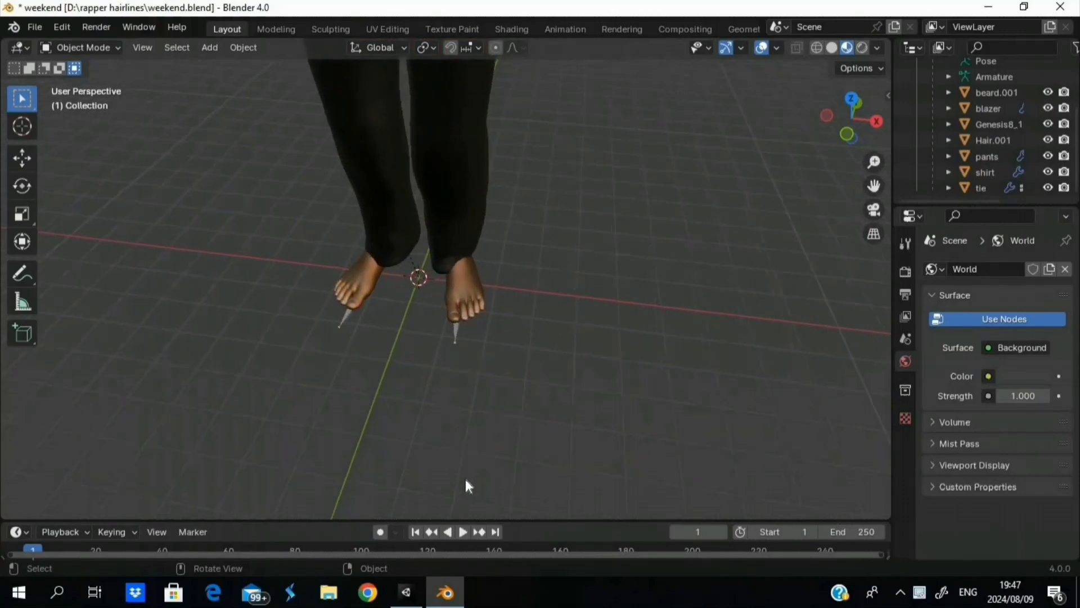
pyautogui.keyDown('shift'); pyautogui.scroll(5, 474, 457); pyautogui.keyUp('shift')
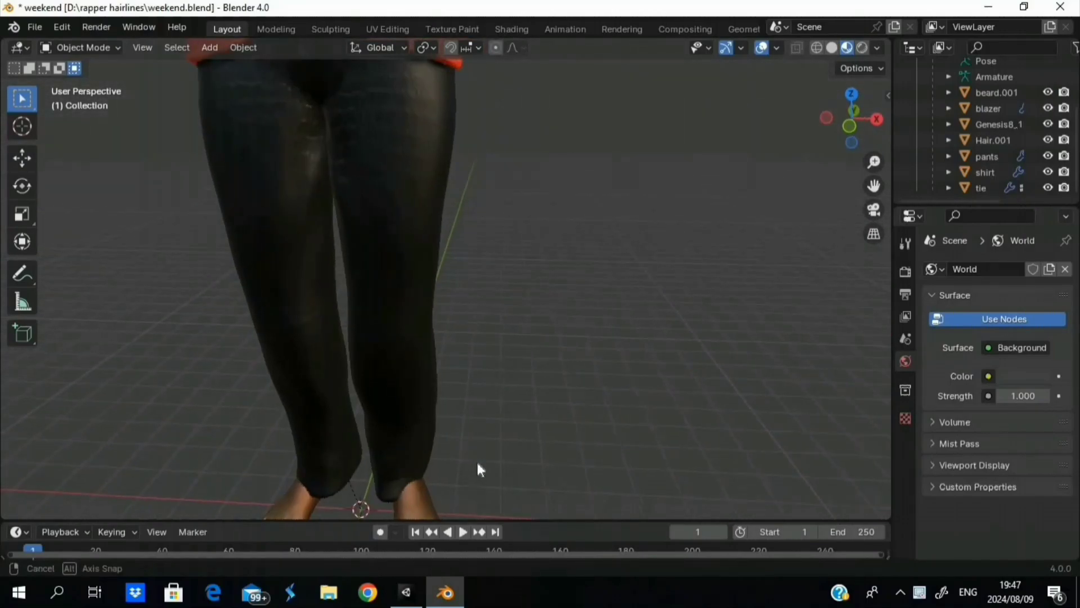
pyautogui.keyDown('shift'); pyautogui.scroll(-3, 477, 467); pyautogui.keyUp('shift')
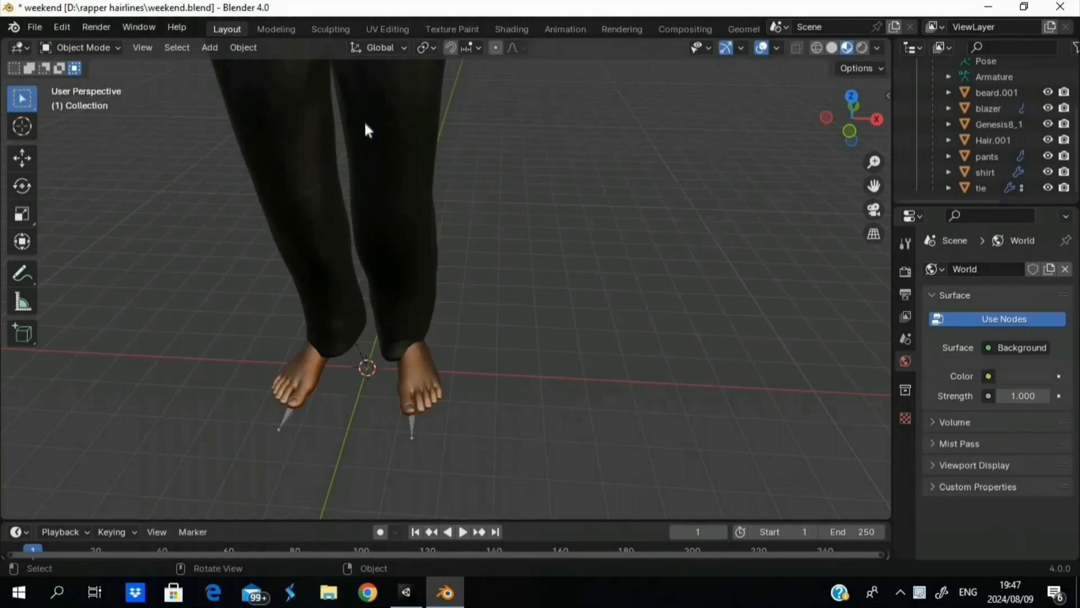
pyautogui.scroll(3, 988, 123)
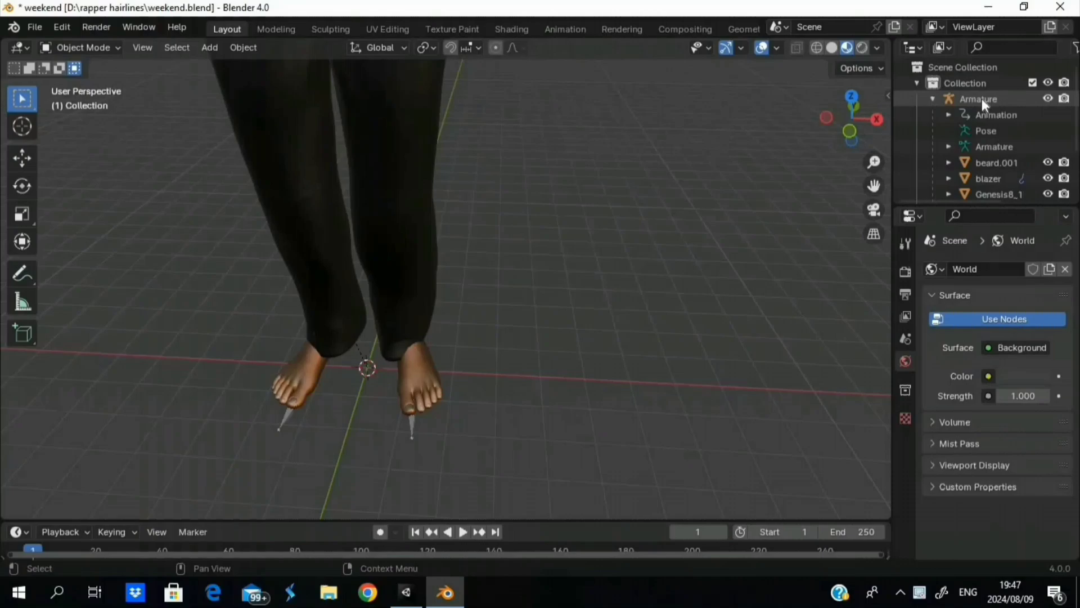
# Select the Armature and inspect its object transform properties.
pyautogui.click(979, 99)
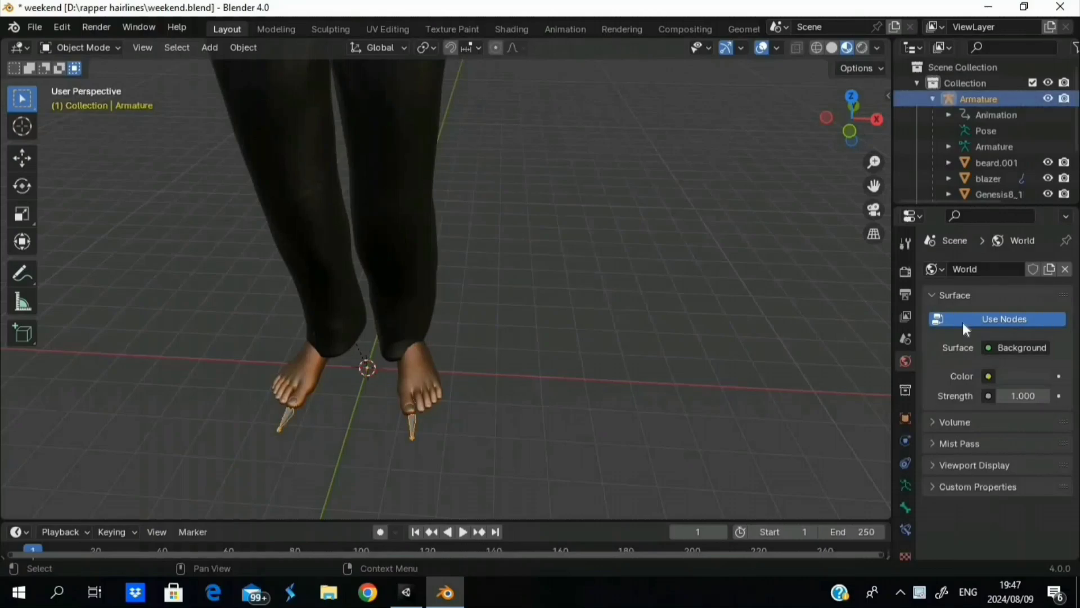
pyautogui.click(904, 425)
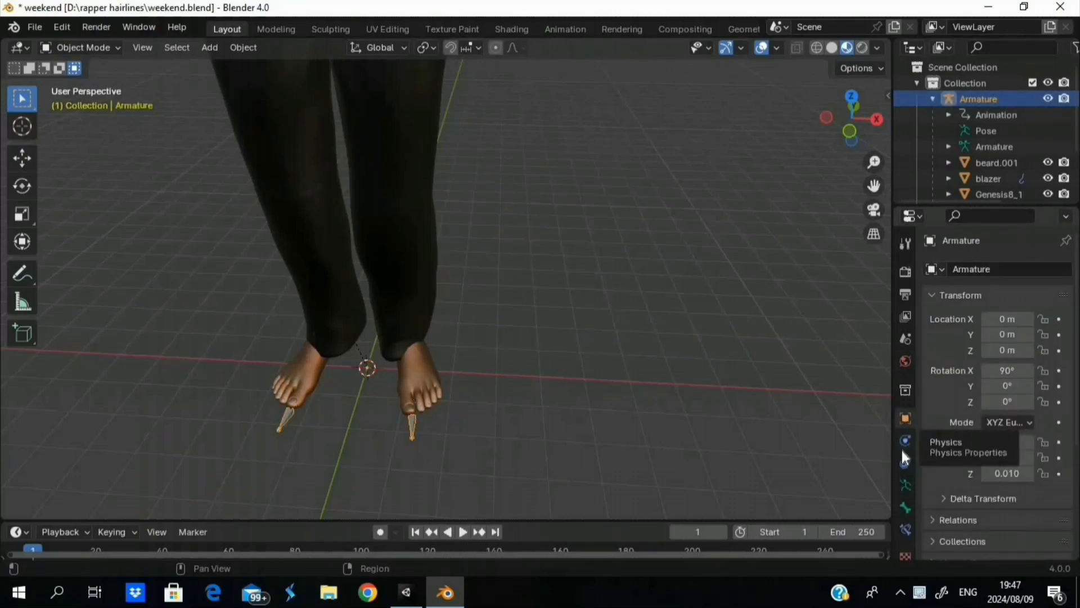
pyautogui.click(419, 395)
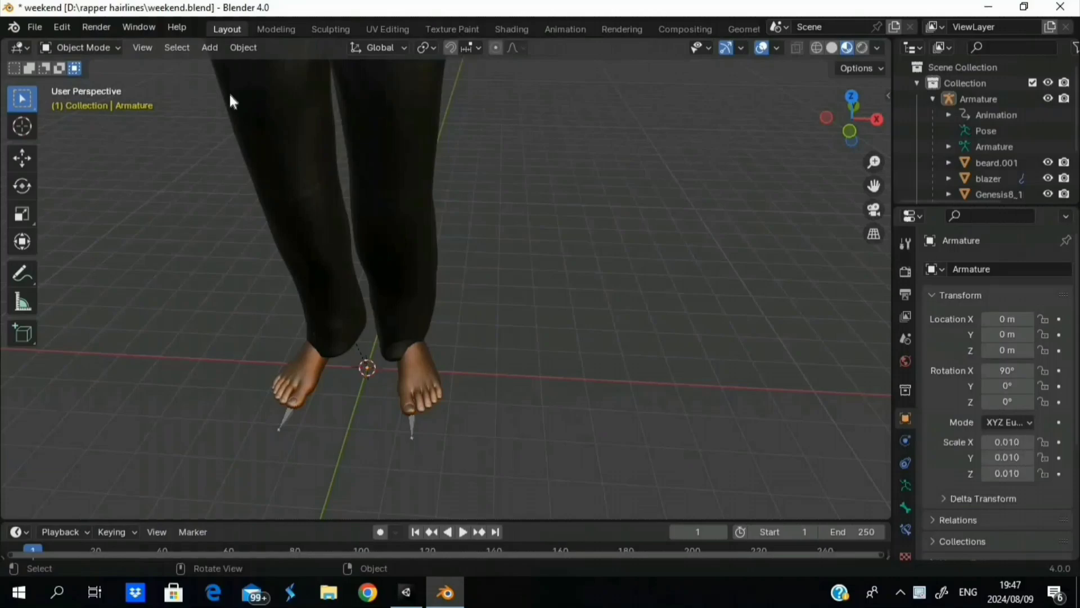
# Import the FBX model left loafer.fbx from the Downloads folder.
pyautogui.click(42, 27)
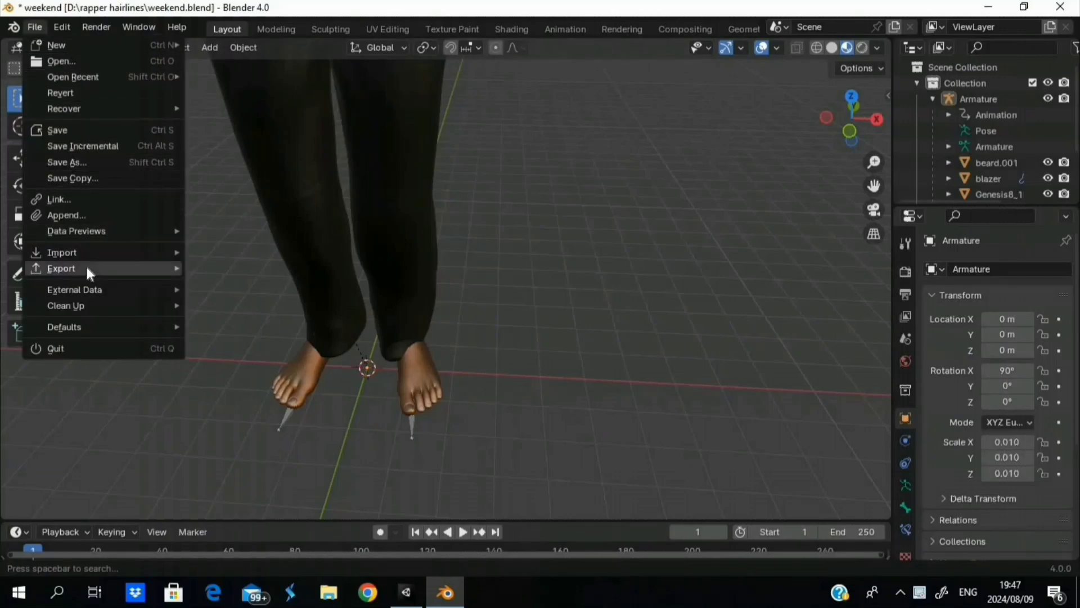
pyautogui.moveTo(85, 252)
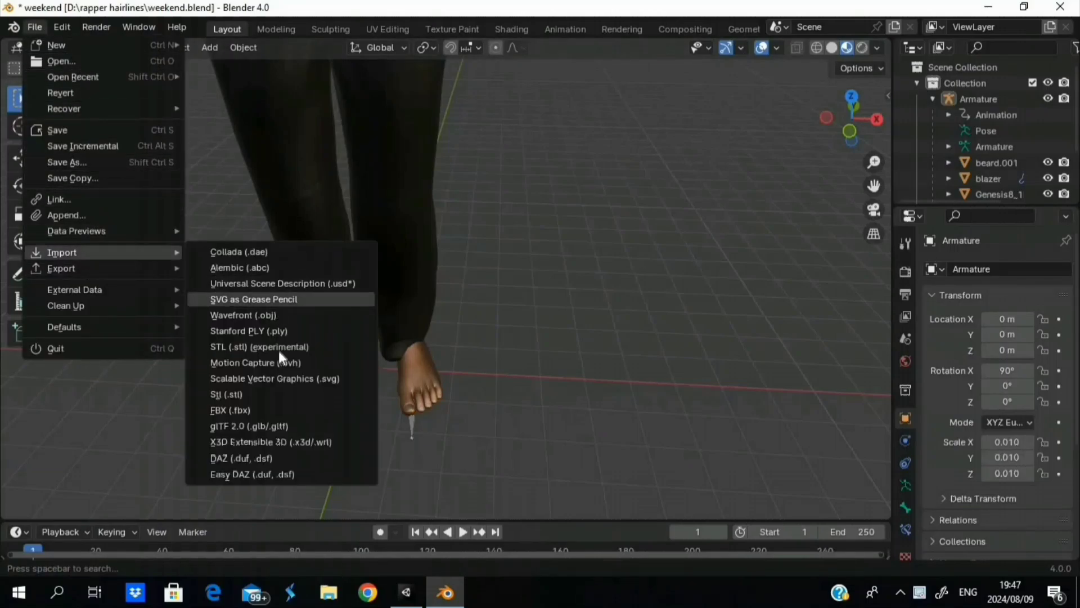
pyautogui.click(269, 408)
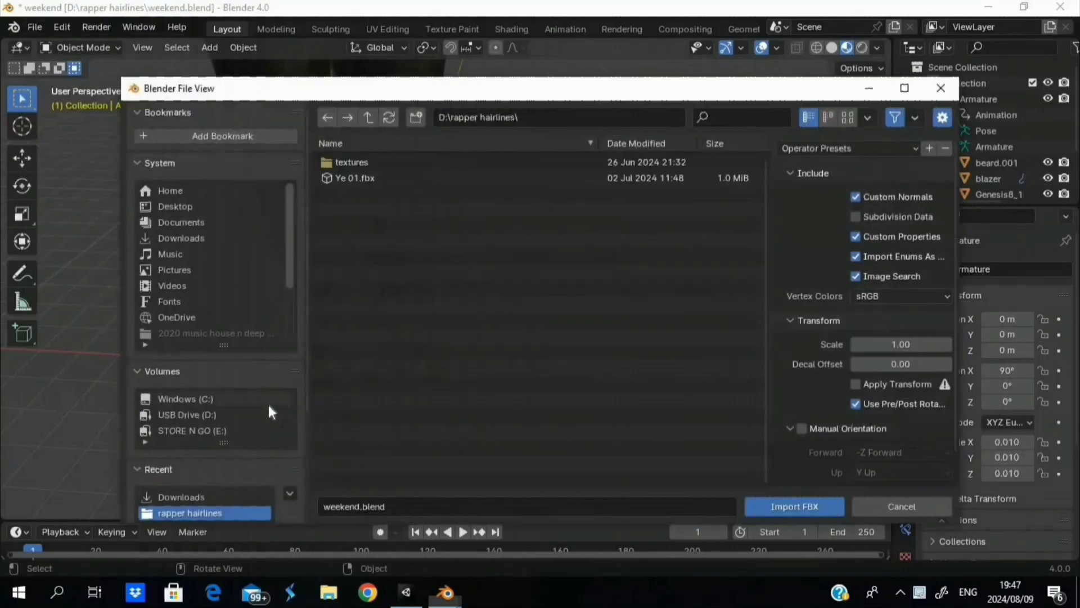
pyautogui.click(218, 239)
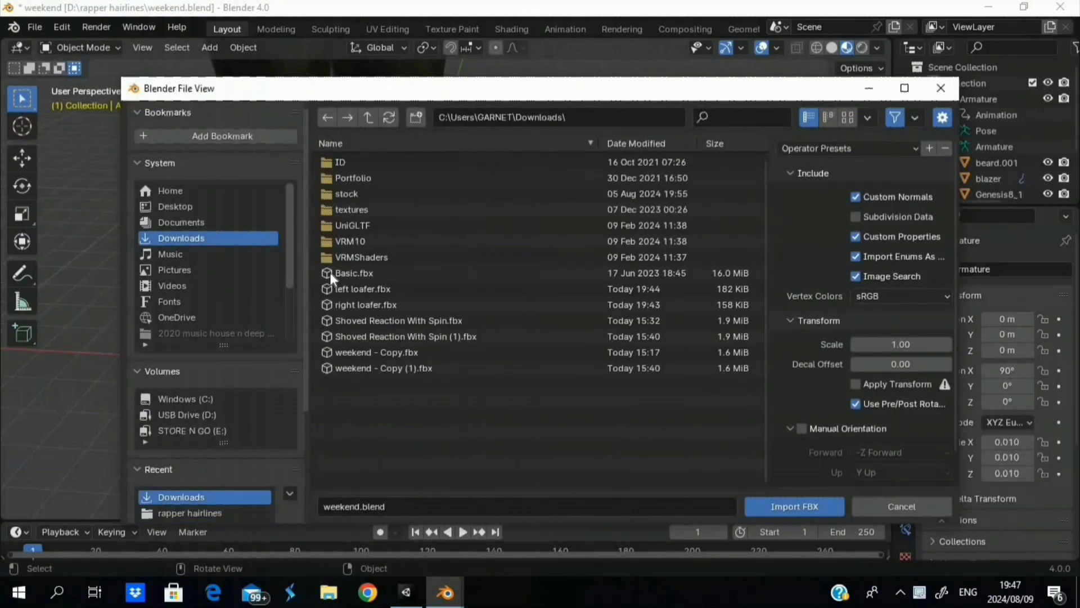
pyautogui.click(344, 289)
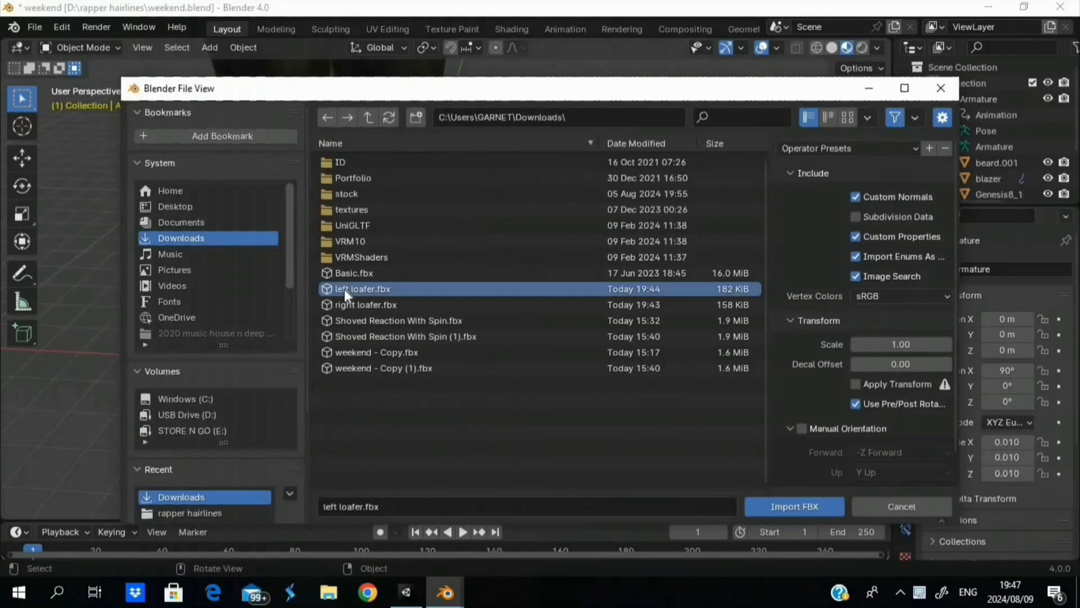
pyautogui.click(781, 504)
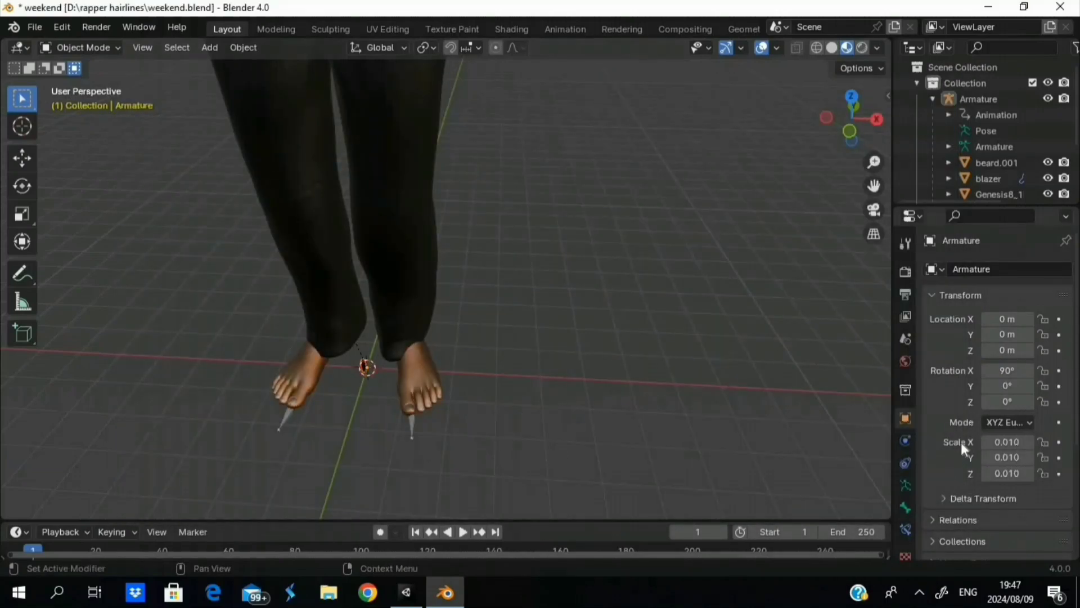
pyautogui.click(1016, 436)
pyautogui.write('1')
pyautogui.press('Return')
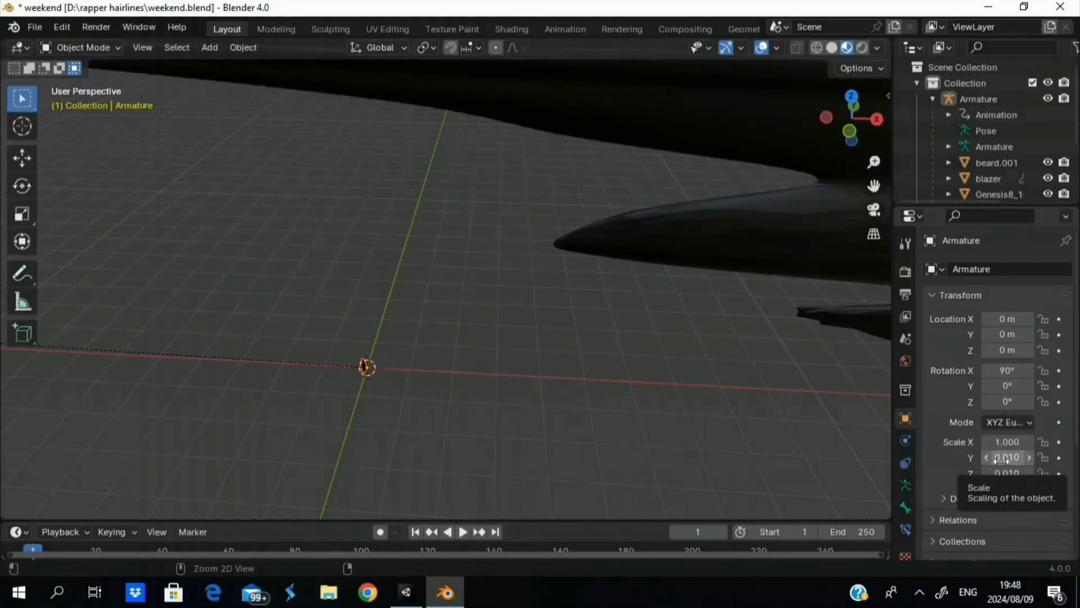
pyautogui.hotkey('ctrl', 'z')
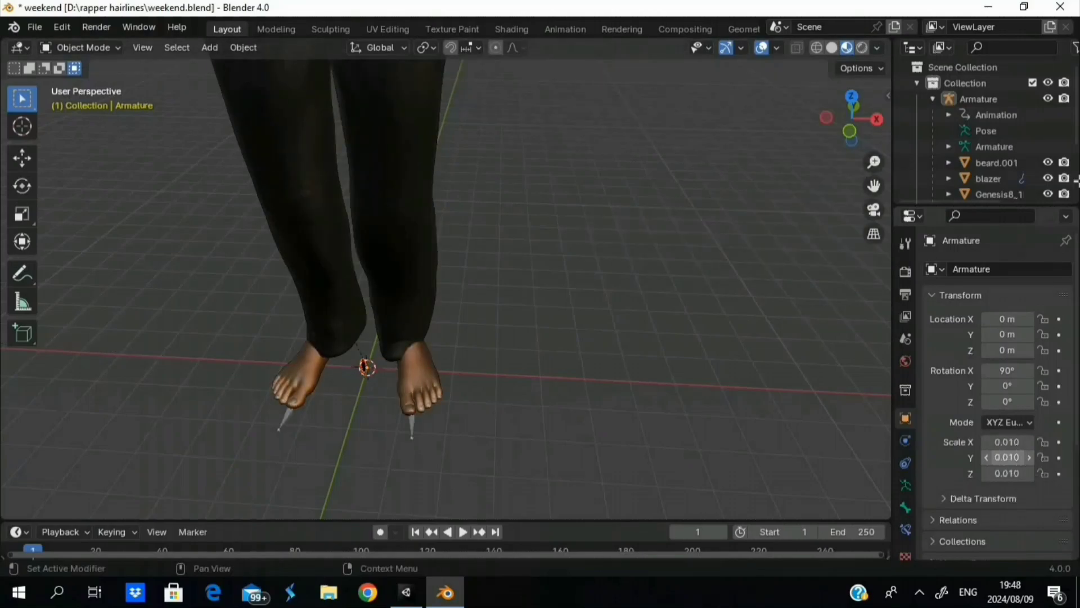
# Select the left loafer object and set its X, Y and Z scale to 10.
pyautogui.scroll(-3, 993, 140)
pyautogui.click(991, 188)
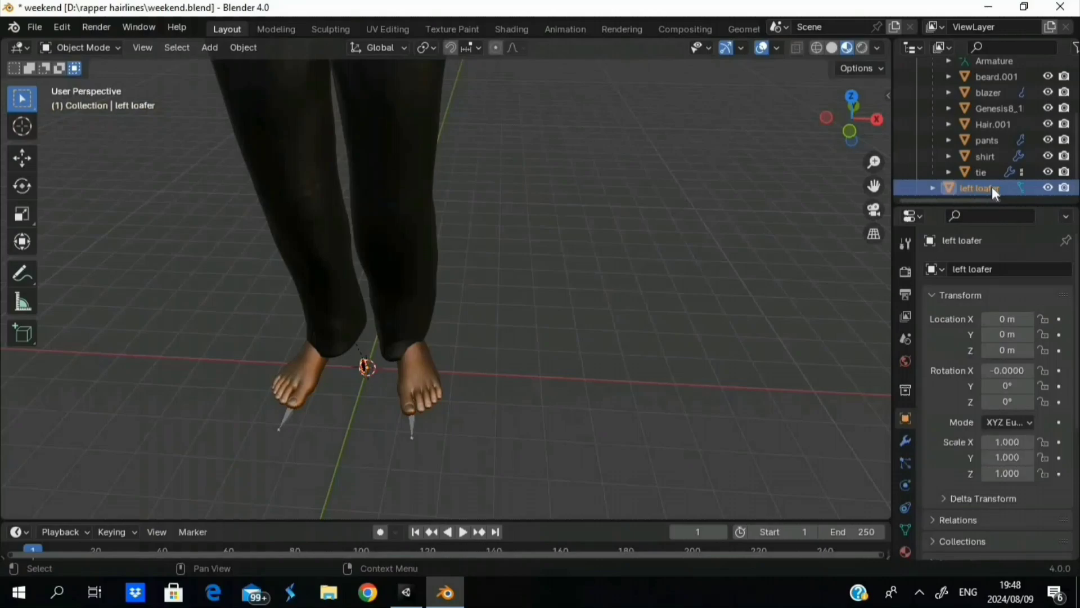
pyautogui.click(1007, 441)
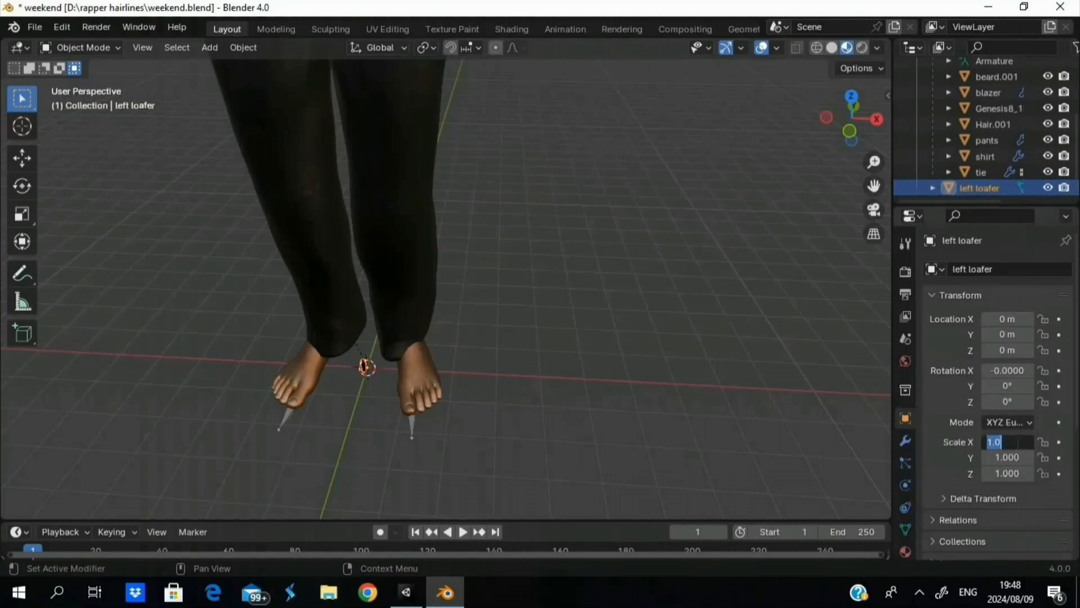
pyautogui.write('10')
pyautogui.press('Return')
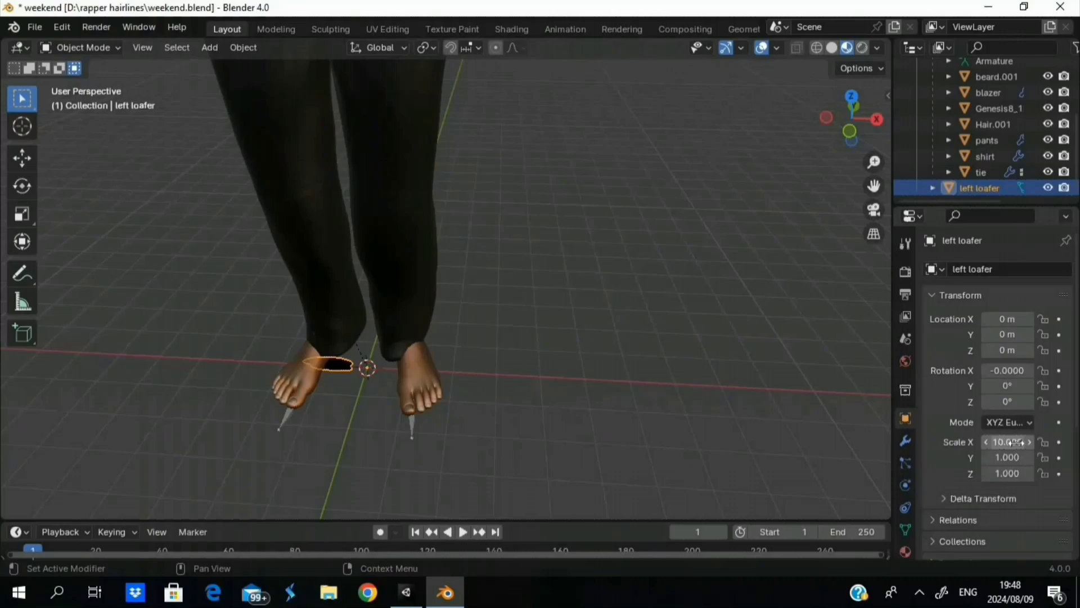
pyautogui.click(1013, 457)
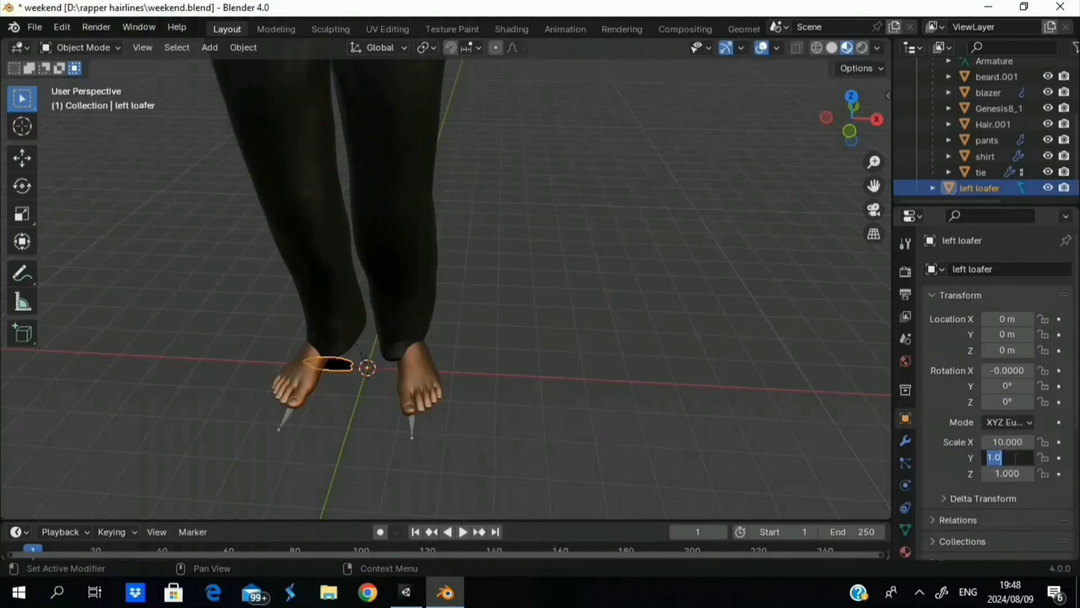
pyautogui.write('10')
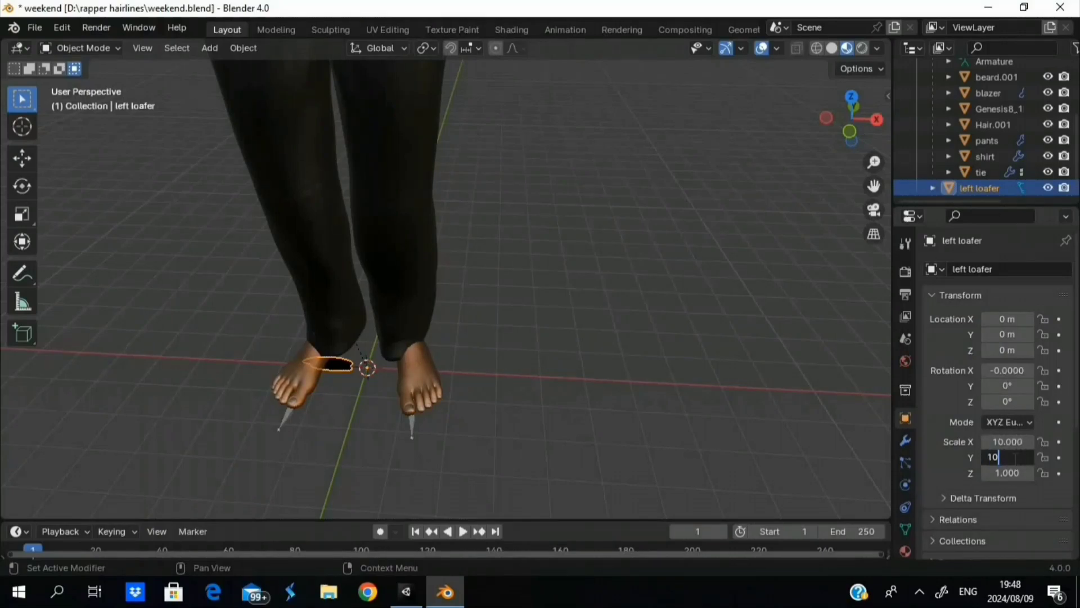
pyautogui.press('Return')
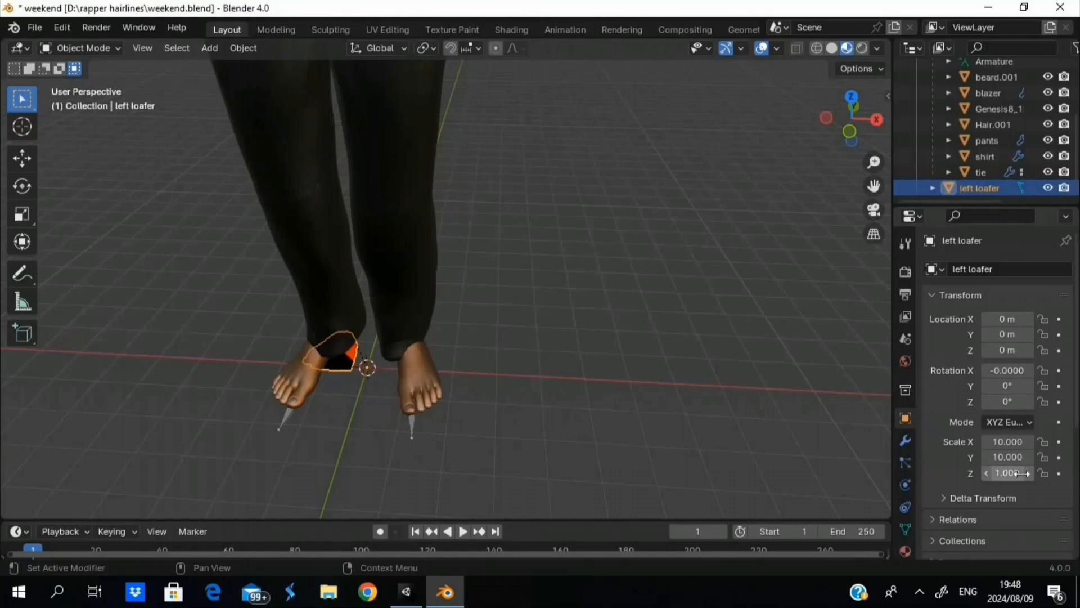
pyautogui.click(1011, 473)
pyautogui.write('10')
pyautogui.press('Return')
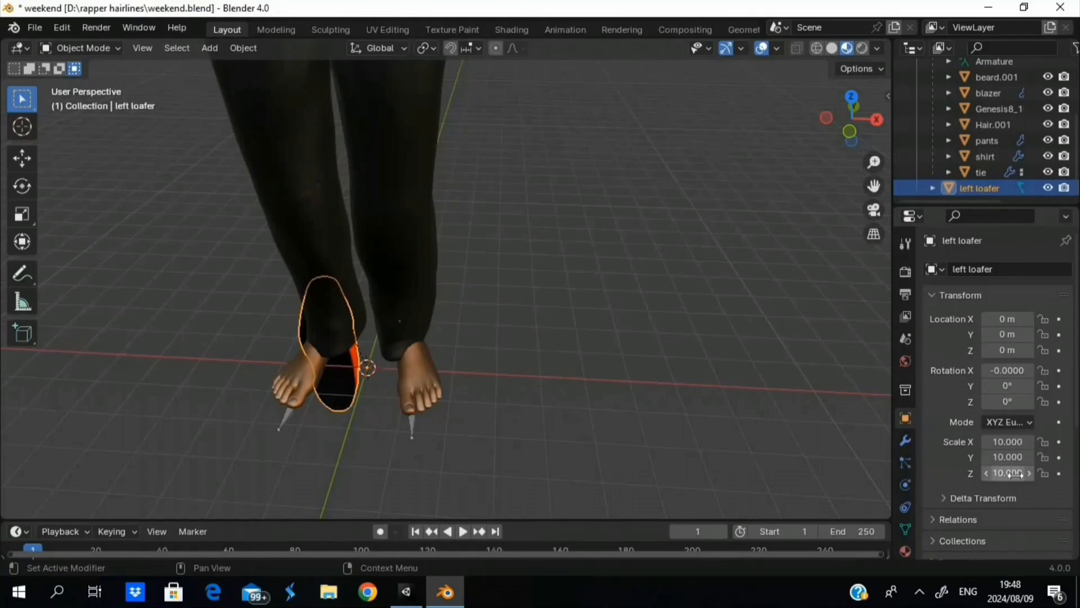
# Set the left loafer's X rotation to 90° so the shoe lies flat on the ground.
pyautogui.moveTo(708, 405); pyautogui.dragTo(710, 406, button='middle')
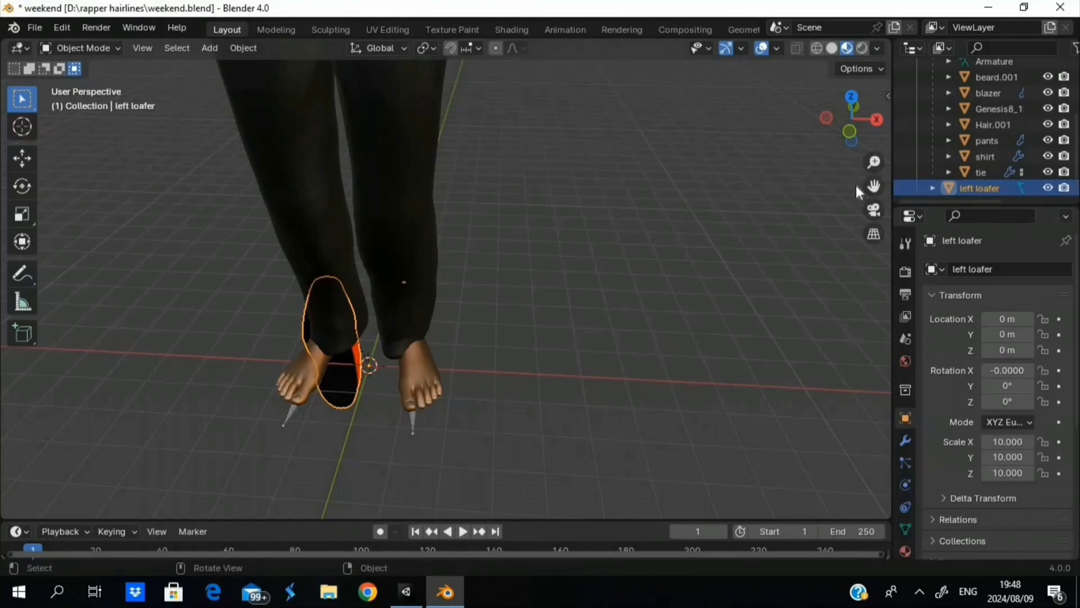
pyautogui.moveTo(874, 185); pyautogui.dragTo(957, 178)
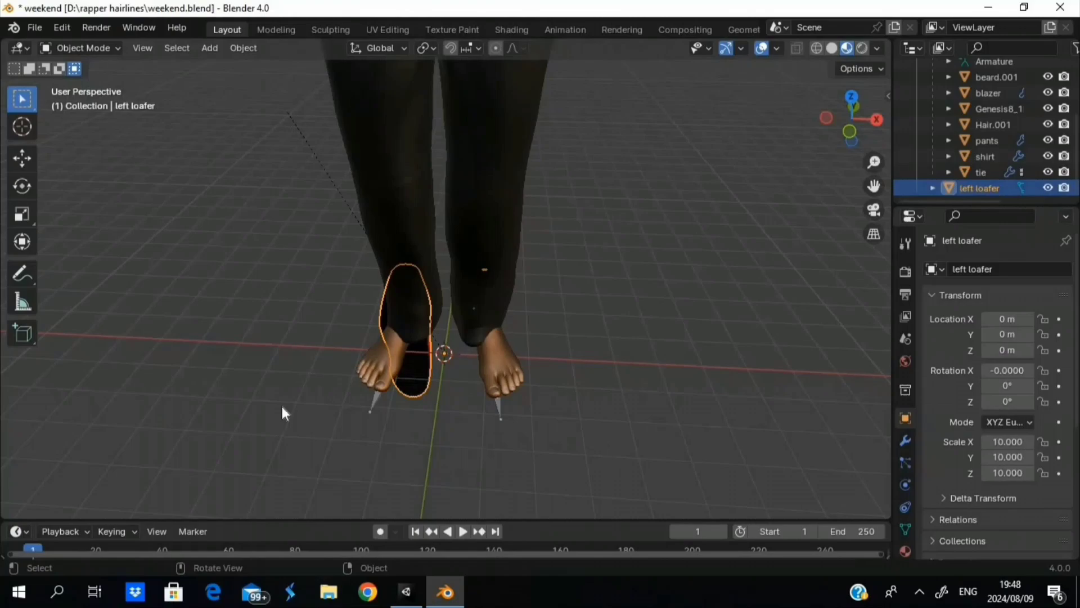
pyautogui.scroll(-5, 366, 371)
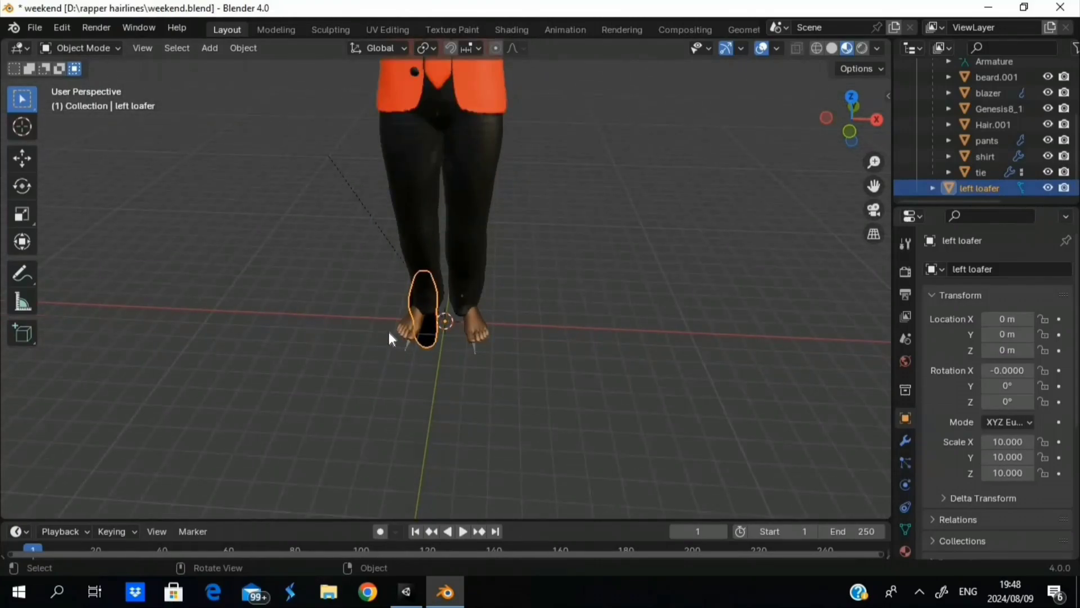
pyautogui.doubleClick(1007, 370)
pyautogui.write('90')
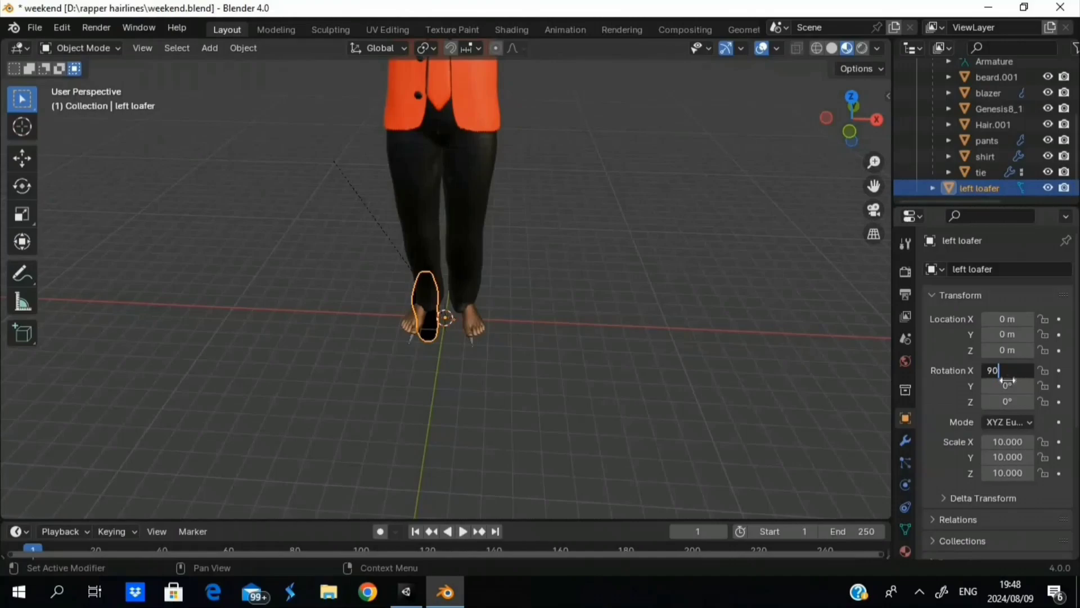
pyautogui.press('Return')
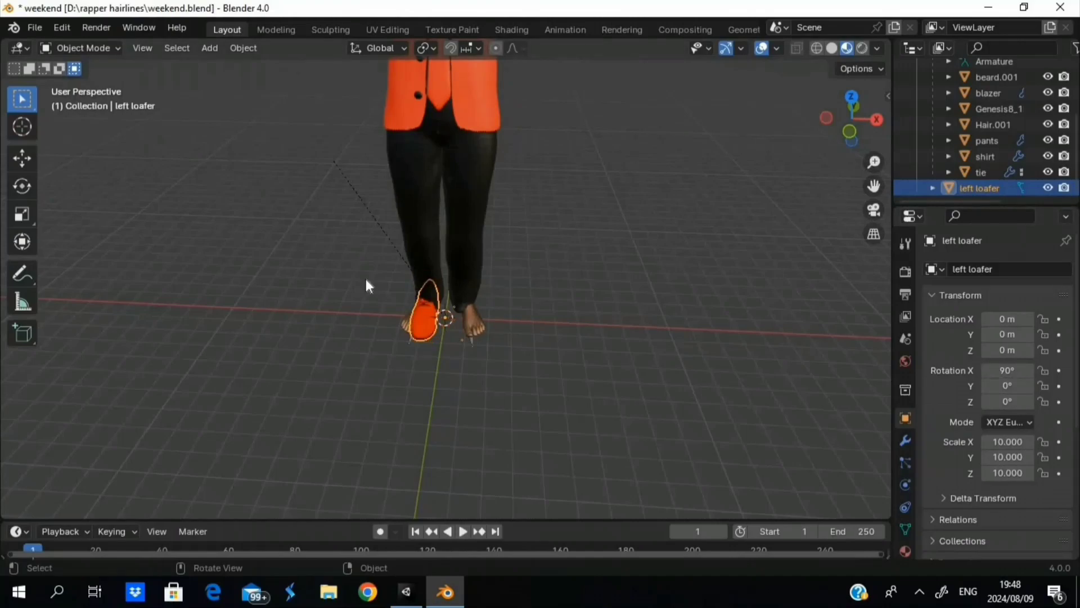
pyautogui.scroll(2, 466, 301)
pyautogui.scroll(1, 467, 298)
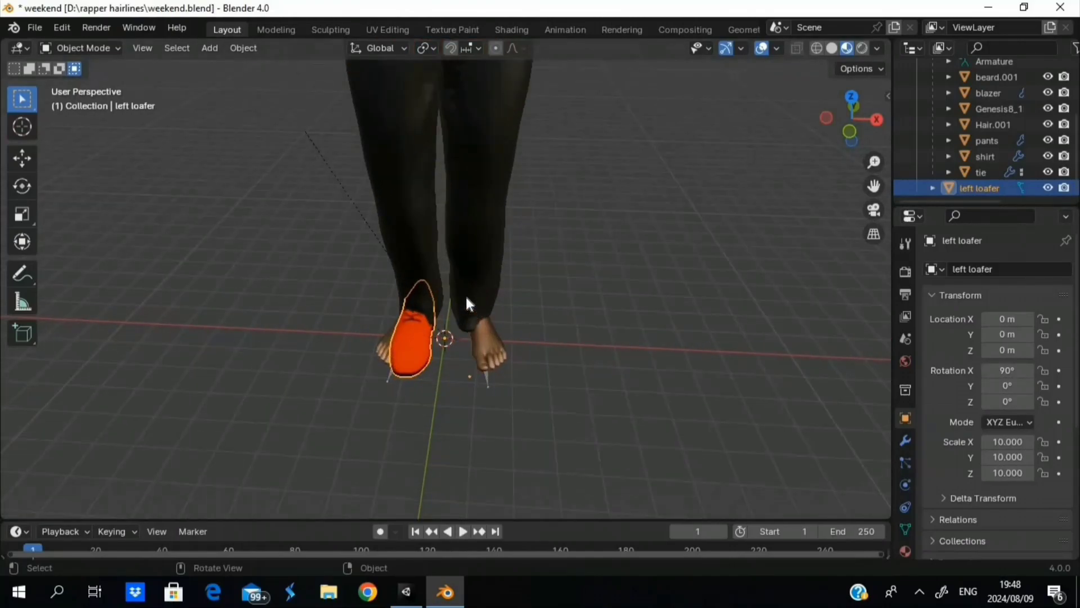
pyautogui.click(390, 376)
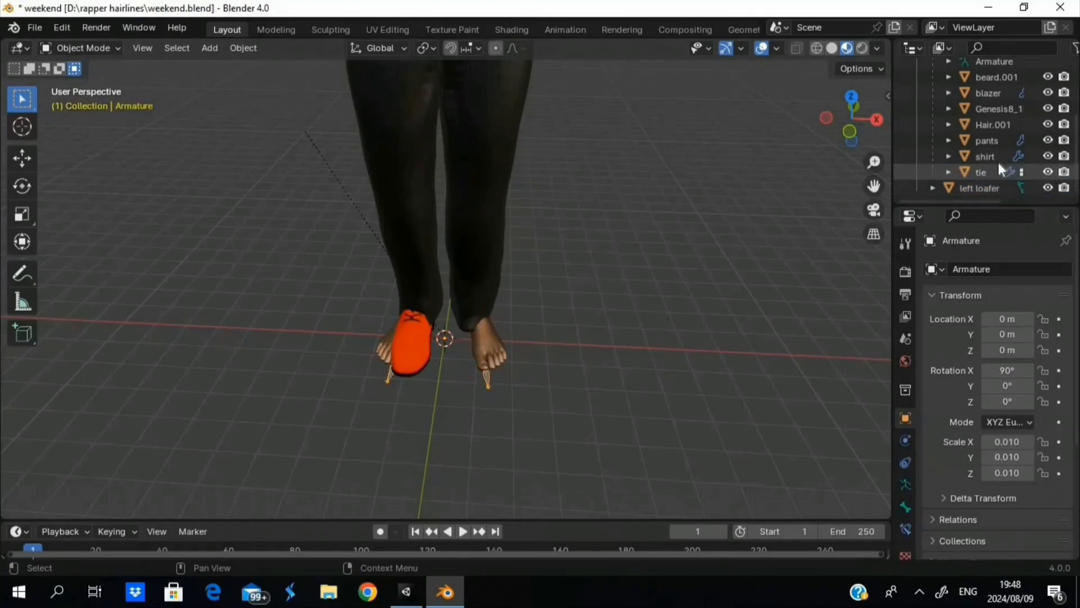
pyautogui.scroll(5, 998, 162)
pyautogui.scroll(2, 395, 433)
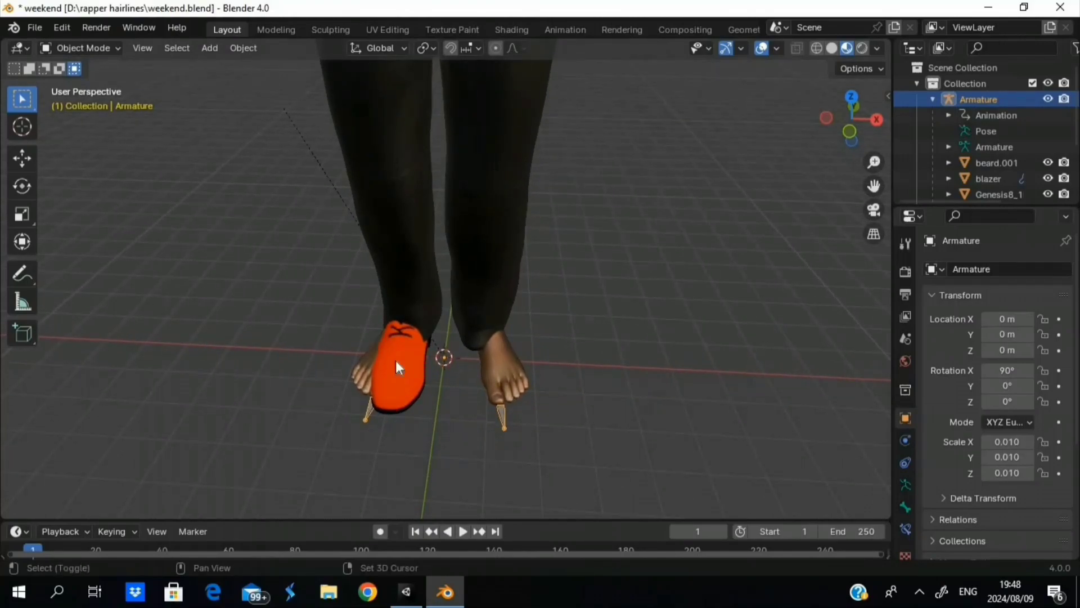
pyautogui.keyDown('shift'); pyautogui.click(392, 376); pyautogui.keyUp('shift')
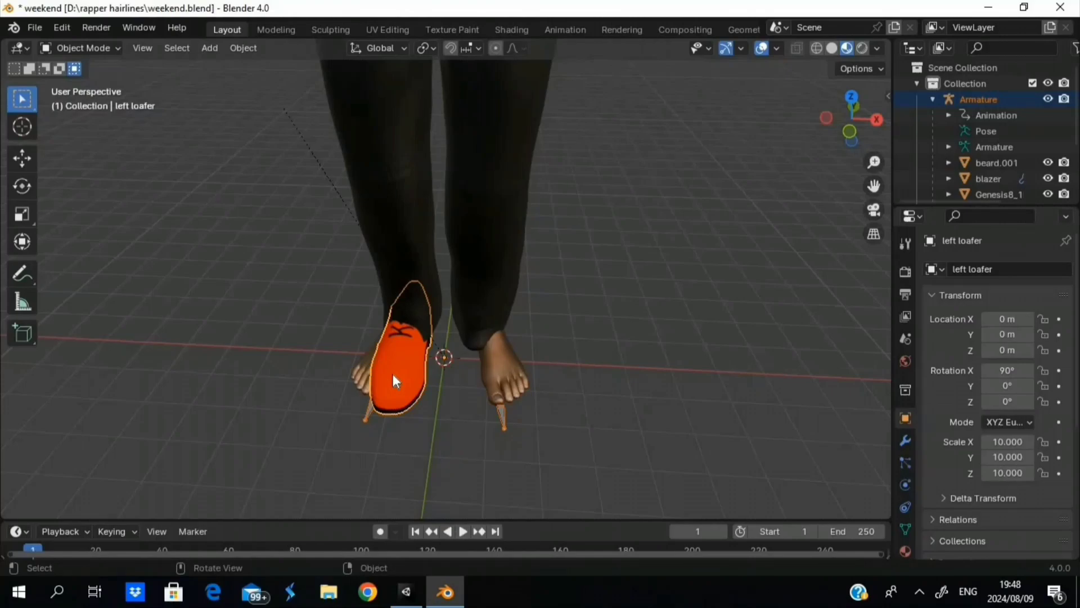
pyautogui.hotkey('ctrl', 'p')
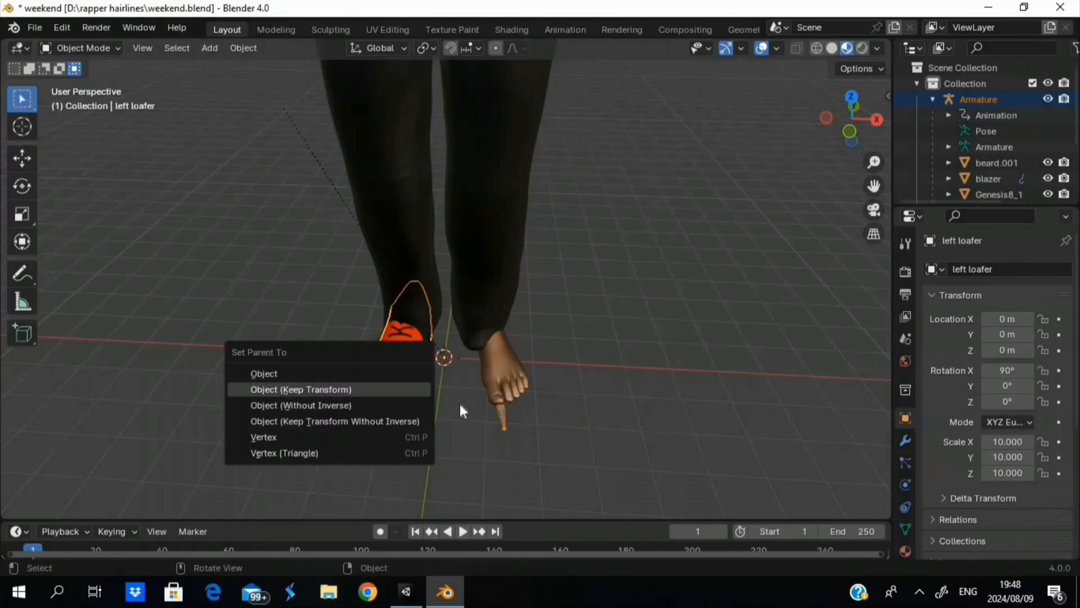
pyautogui.press('Return')
pyautogui.click(410, 382)
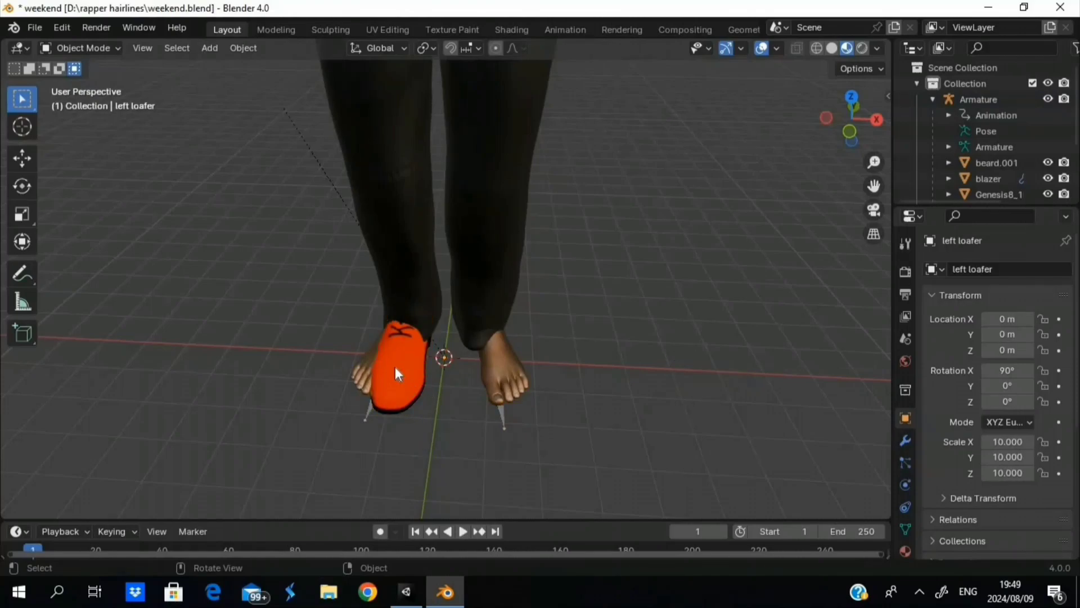
# Parent the left loafer to the Armature using Armature Deform With Empty Groups.
pyautogui.click(370, 392)
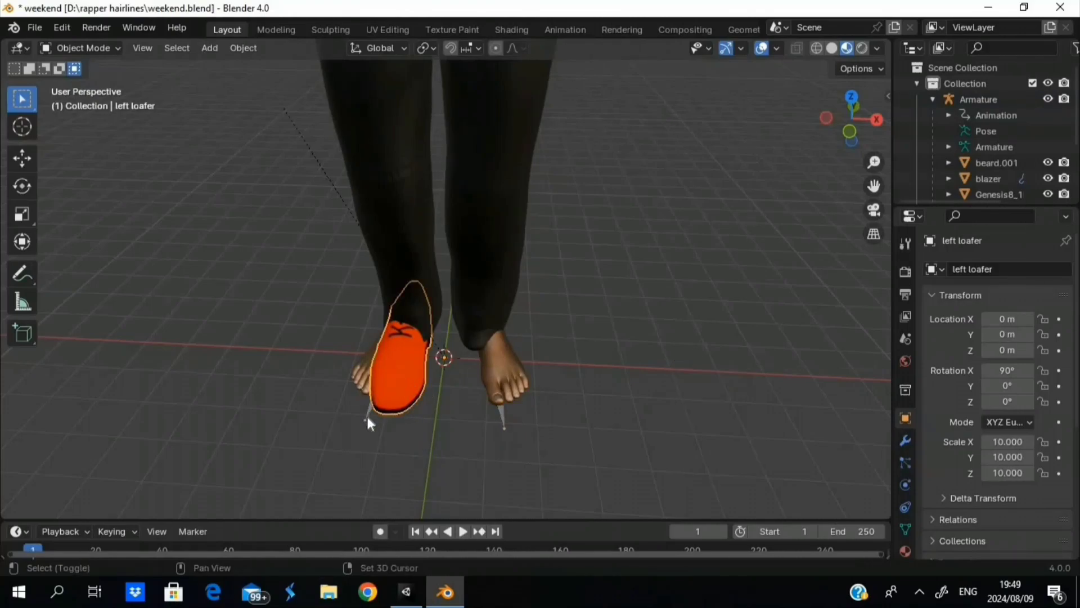
pyautogui.keyDown('shift'); pyautogui.click(369, 416); pyautogui.keyUp('shift')
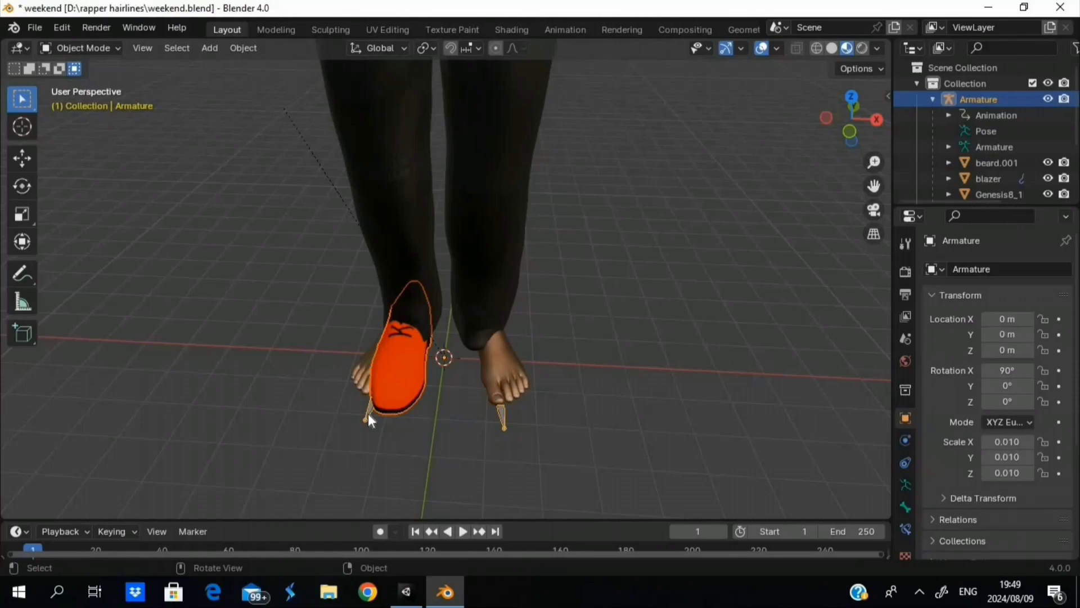
pyautogui.hotkey('ctrl', 'p')
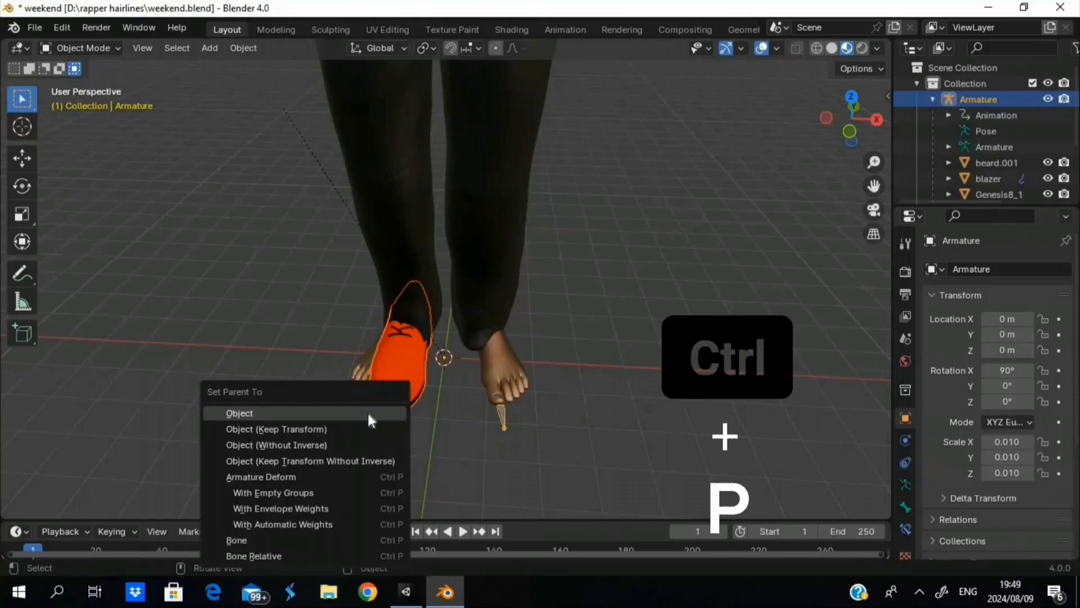
pyautogui.click(337, 493)
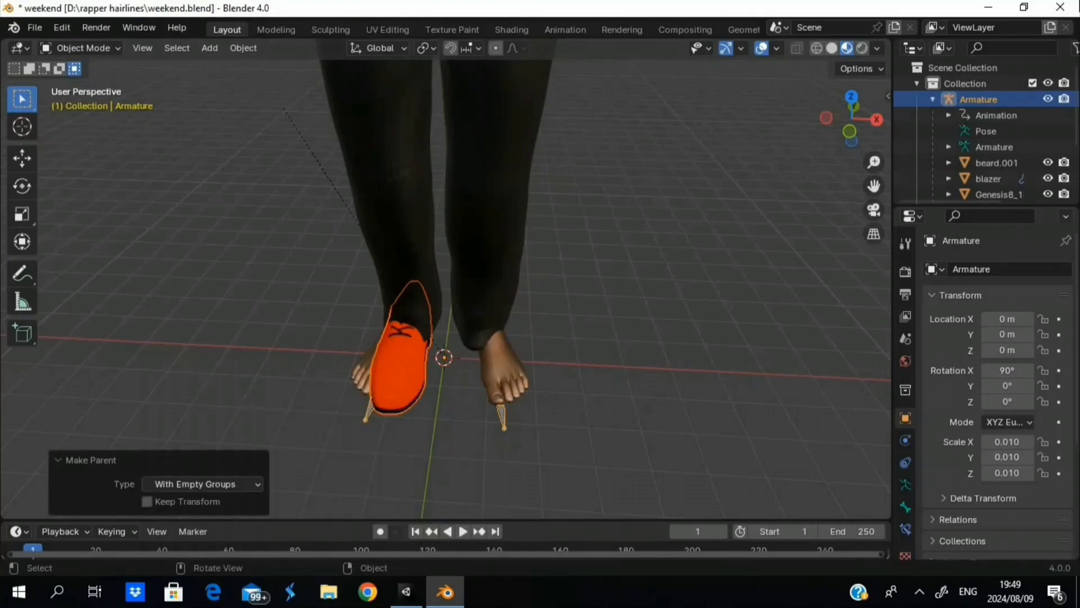
# Select the Genesis8_1 body mesh plus the left loafer as the active object, and switch to Weight Paint mode.
pyautogui.scroll(-4, 1015, 141)
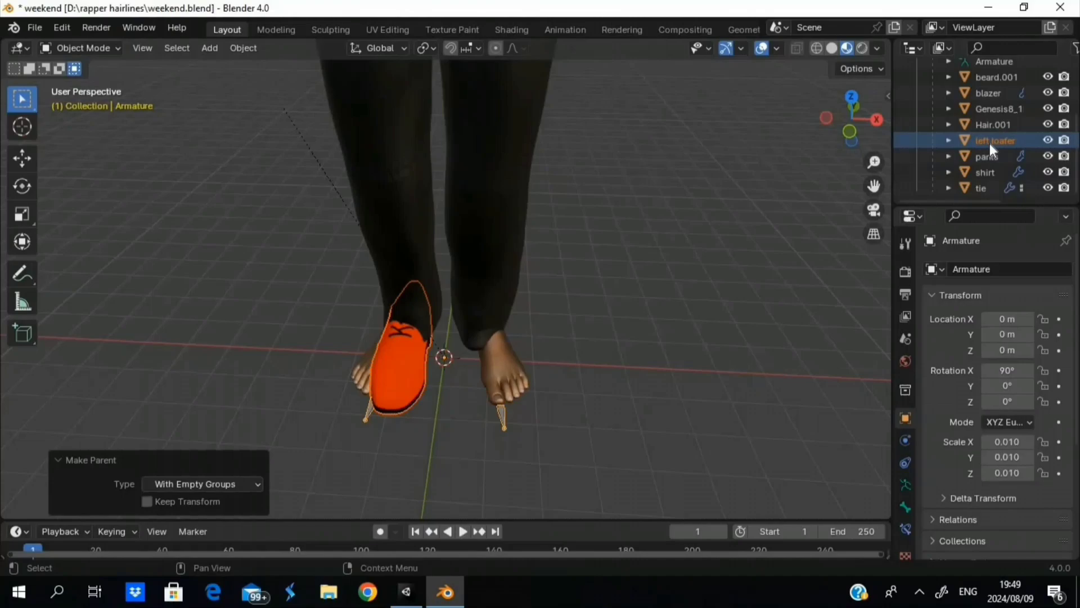
pyautogui.click(990, 148)
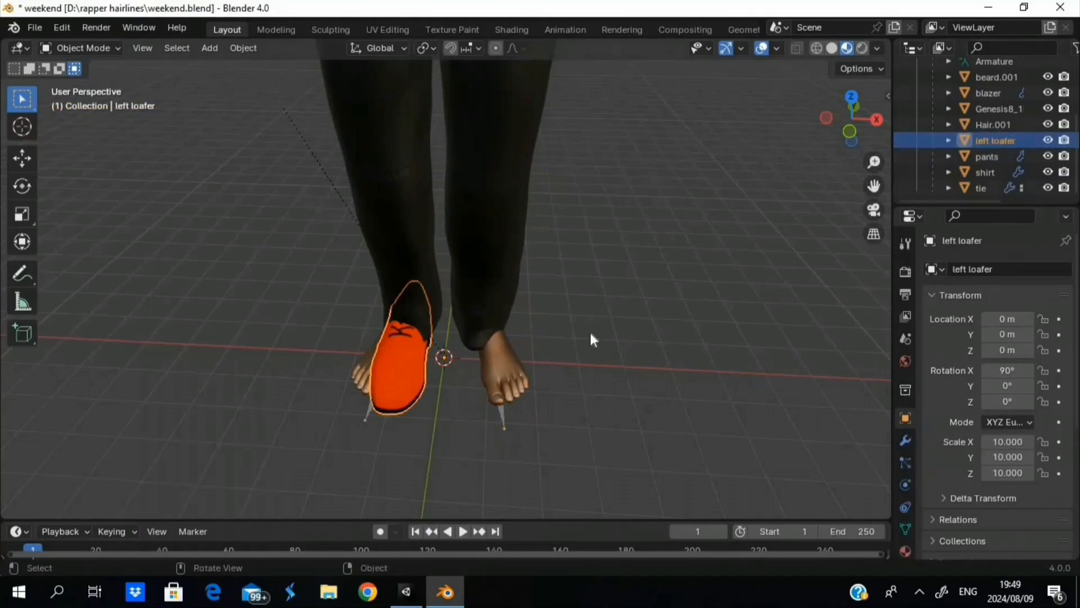
pyautogui.keyDown('shift'); pyautogui.click(495, 365); pyautogui.keyUp('shift')
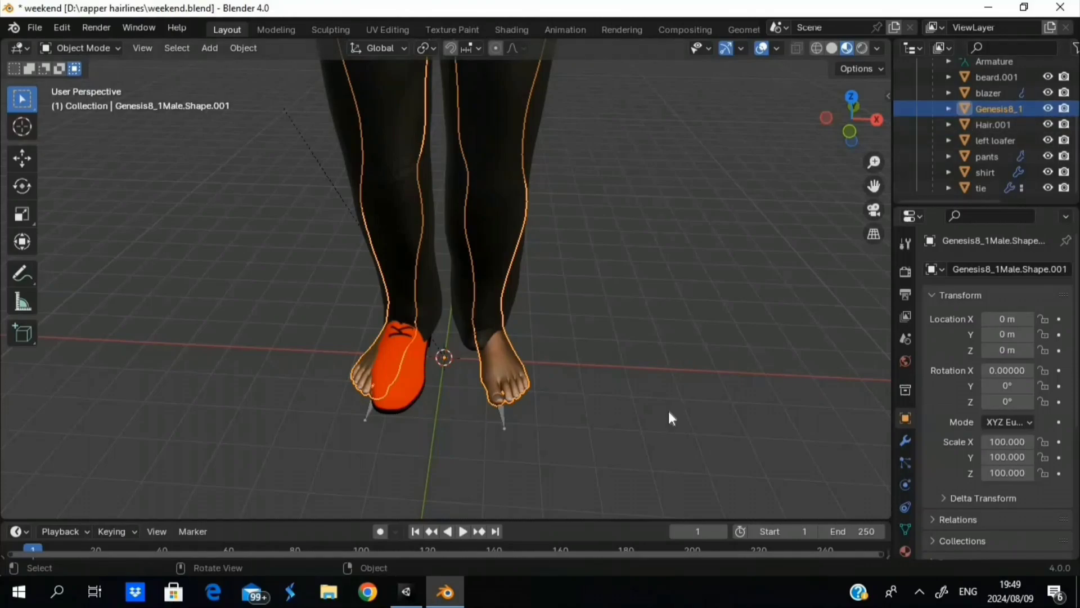
pyautogui.keyDown('shift'); pyautogui.click(402, 387); pyautogui.keyUp('shift')
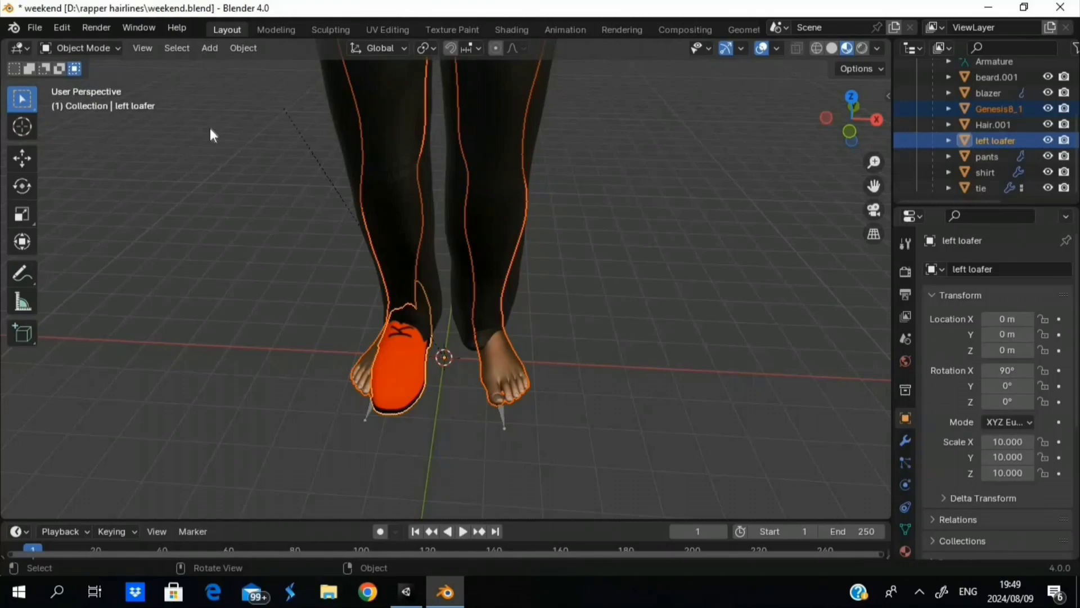
pyautogui.click(92, 49)
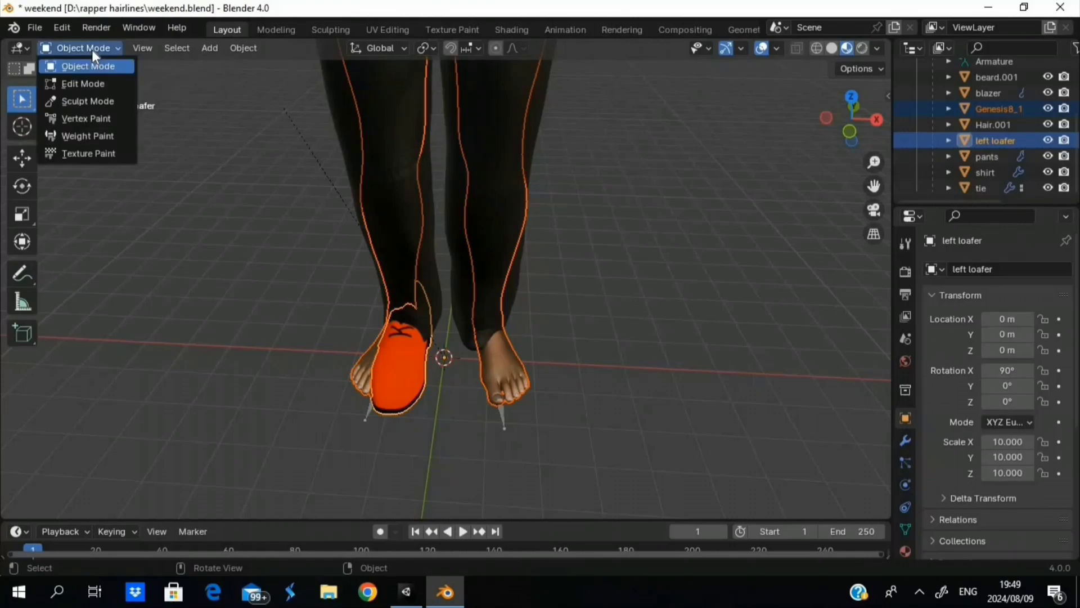
pyautogui.click(92, 135)
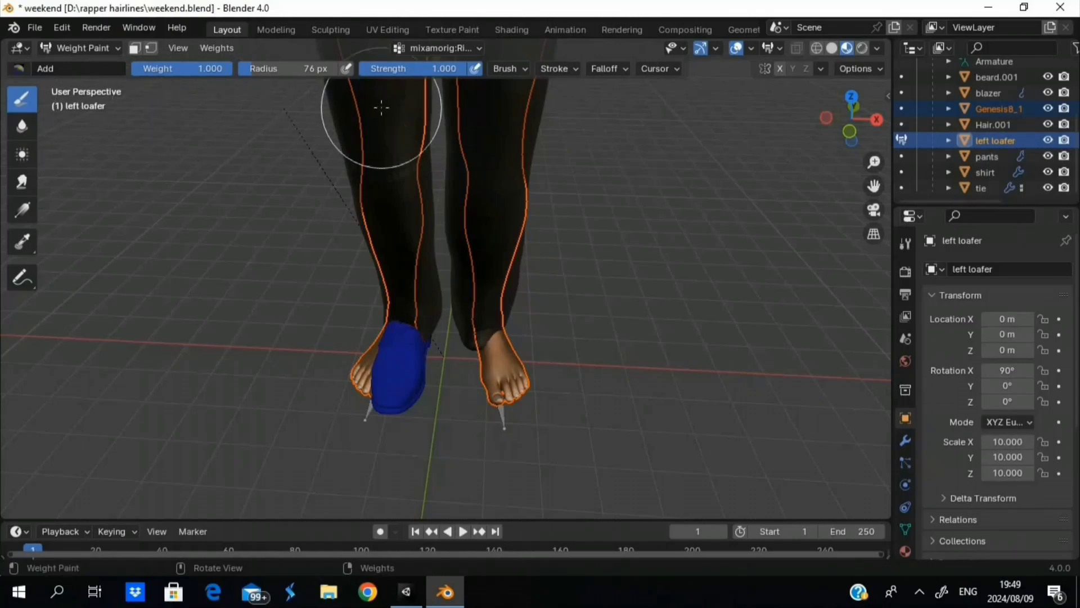
# Transfer the body's weights to the left loafer with source layers matched By Name, and return to Object Mode.
pyautogui.click(218, 48)
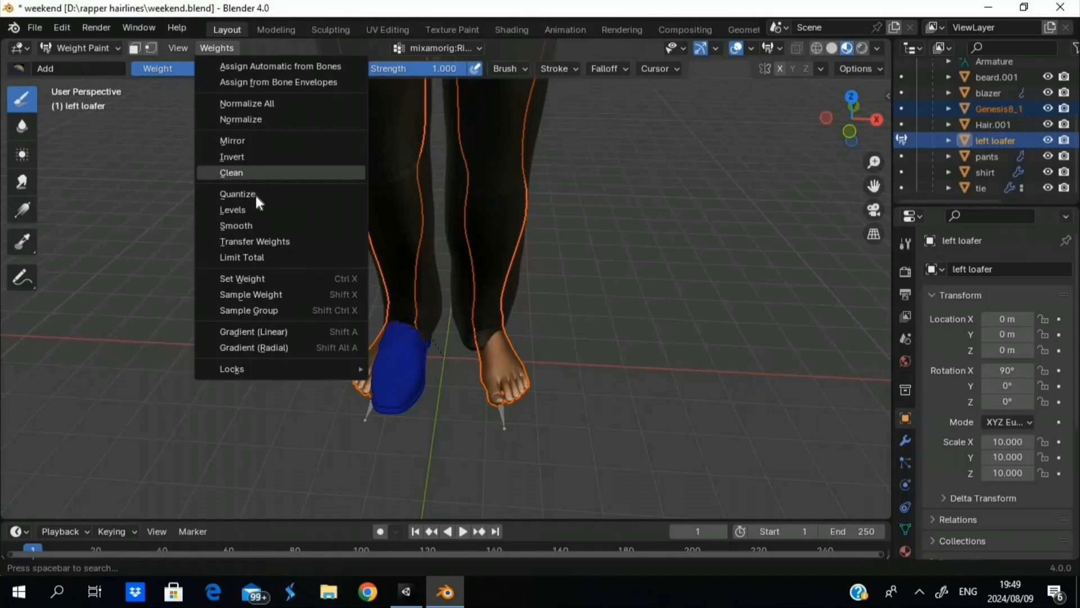
pyautogui.click(261, 239)
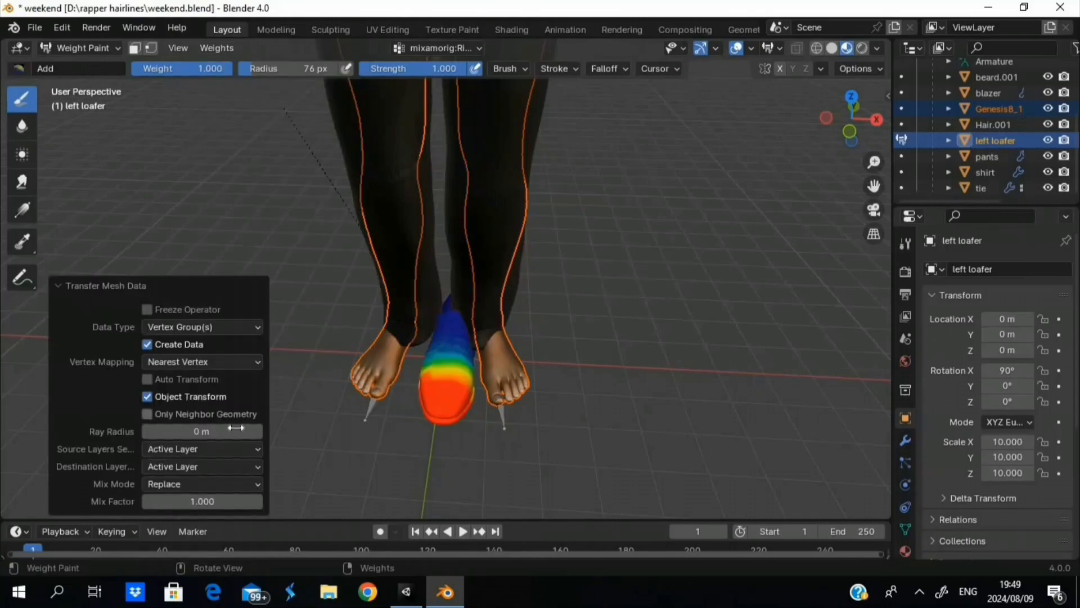
pyautogui.click(226, 449)
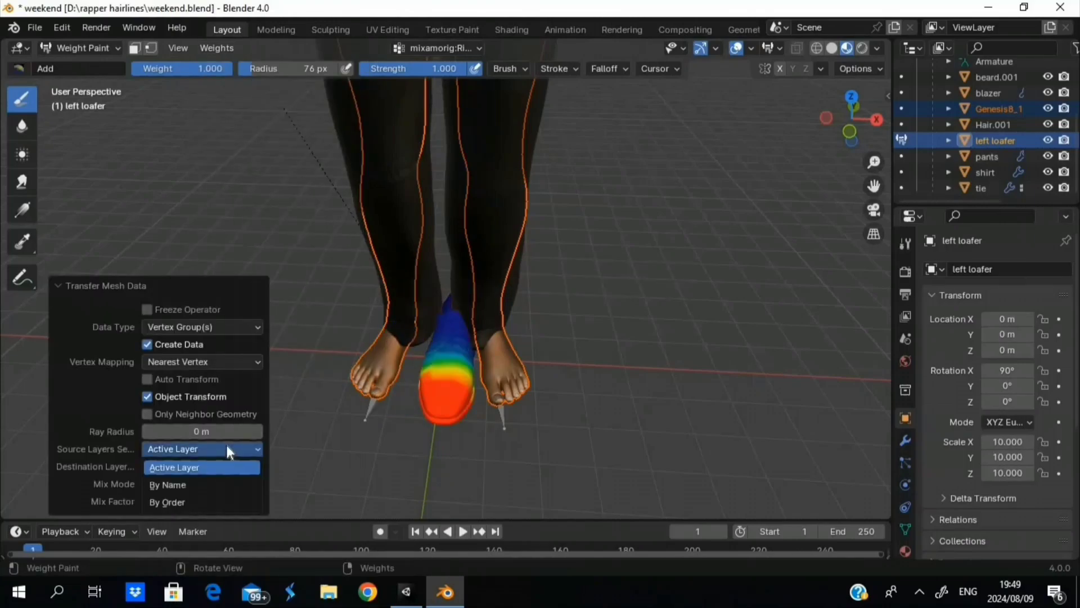
pyautogui.click(206, 485)
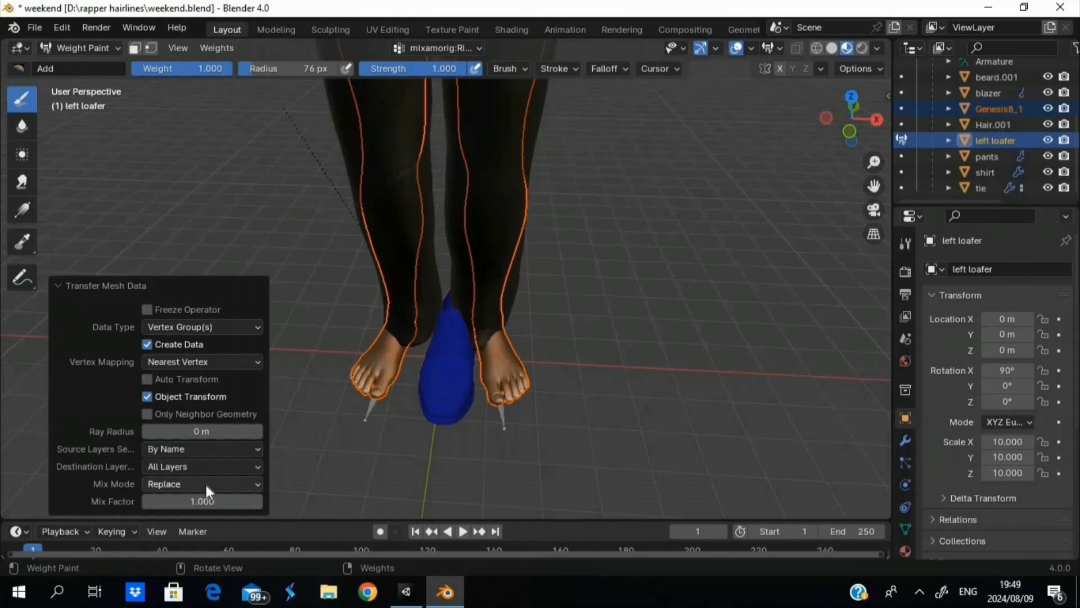
pyautogui.click(112, 50)
pyautogui.click(107, 65)
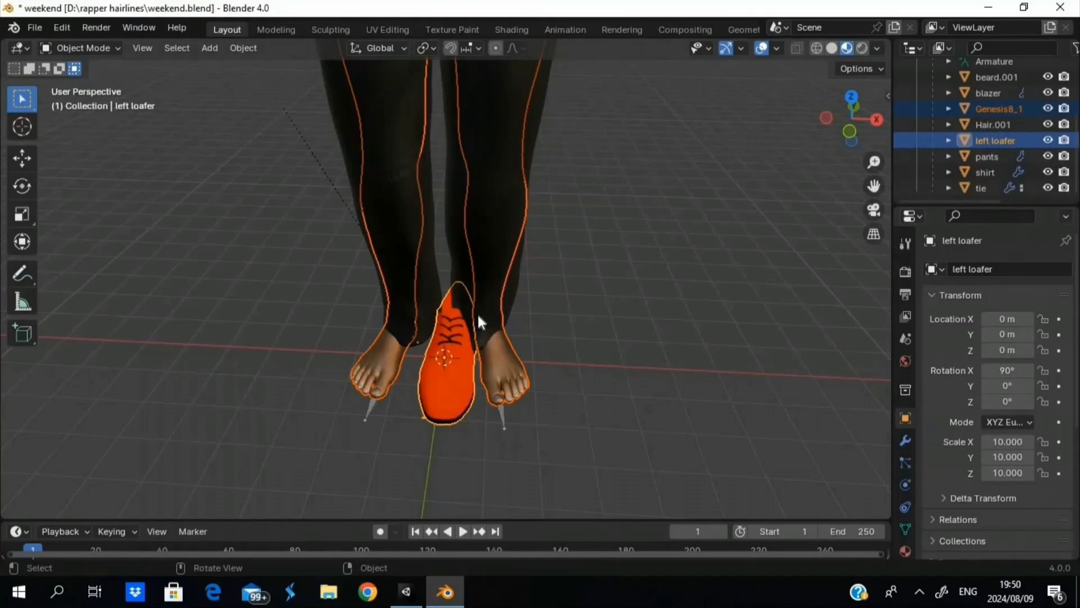
# Align the left loafer with the bare foot by setting its X location to -14.13 m and Z rotation to -11°.
pyautogui.moveTo(478, 318); pyautogui.dragTo(578, 366, button='middle')
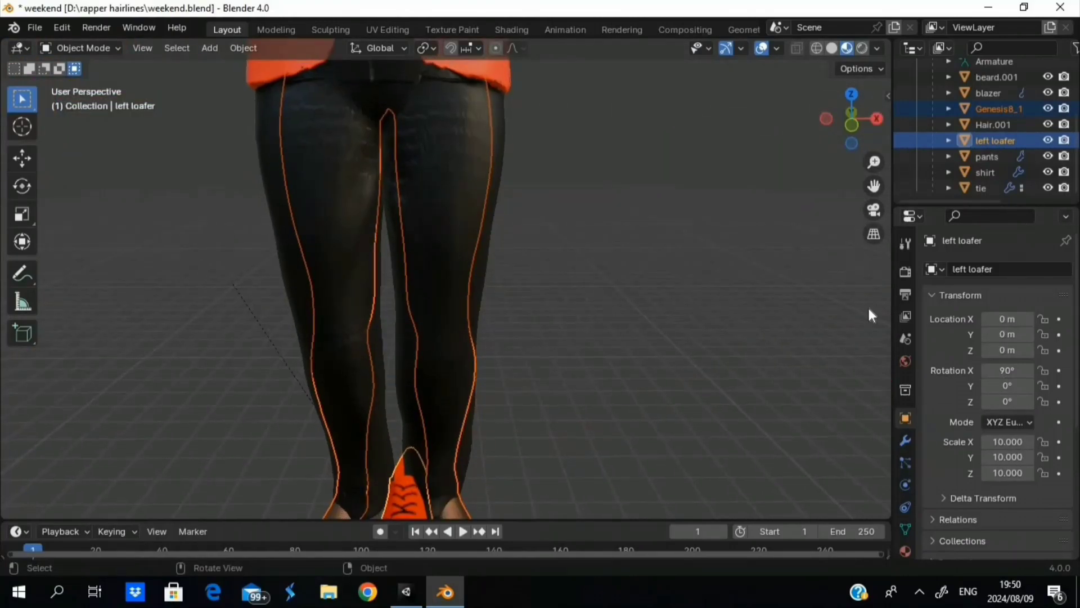
pyautogui.moveTo(873, 186); pyautogui.dragTo(873, 132)
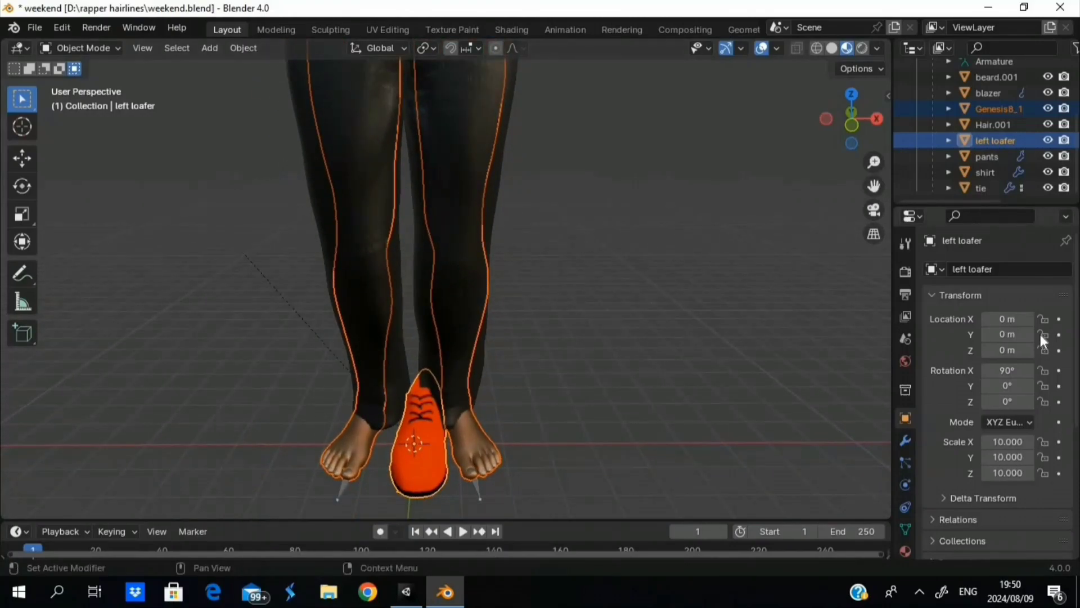
pyautogui.moveTo(1012, 318); pyautogui.dragTo(908, 318)
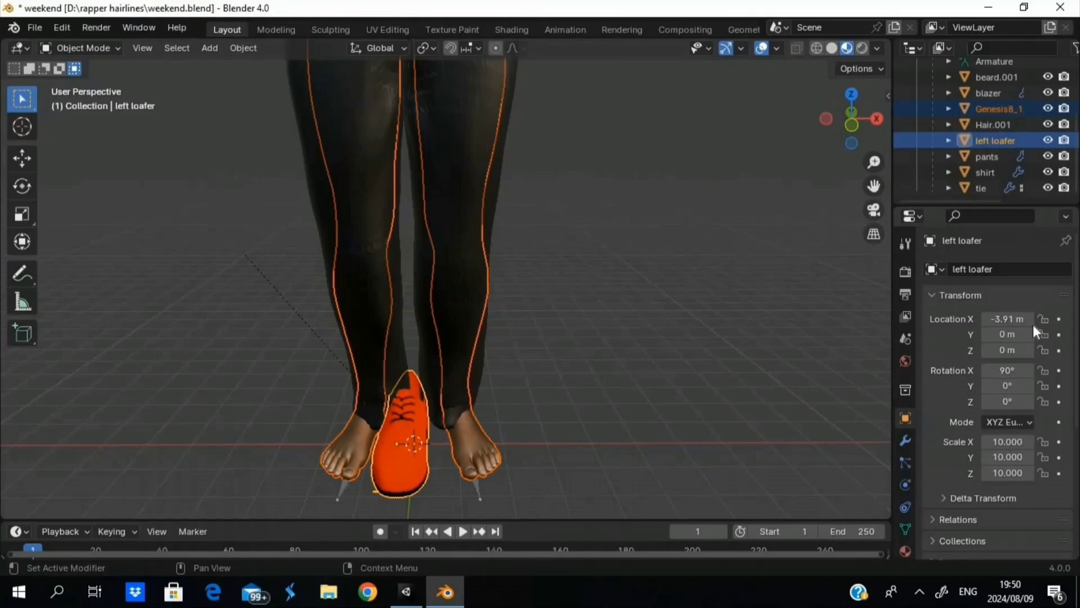
pyautogui.moveTo(1012, 318); pyautogui.dragTo(816, 319)
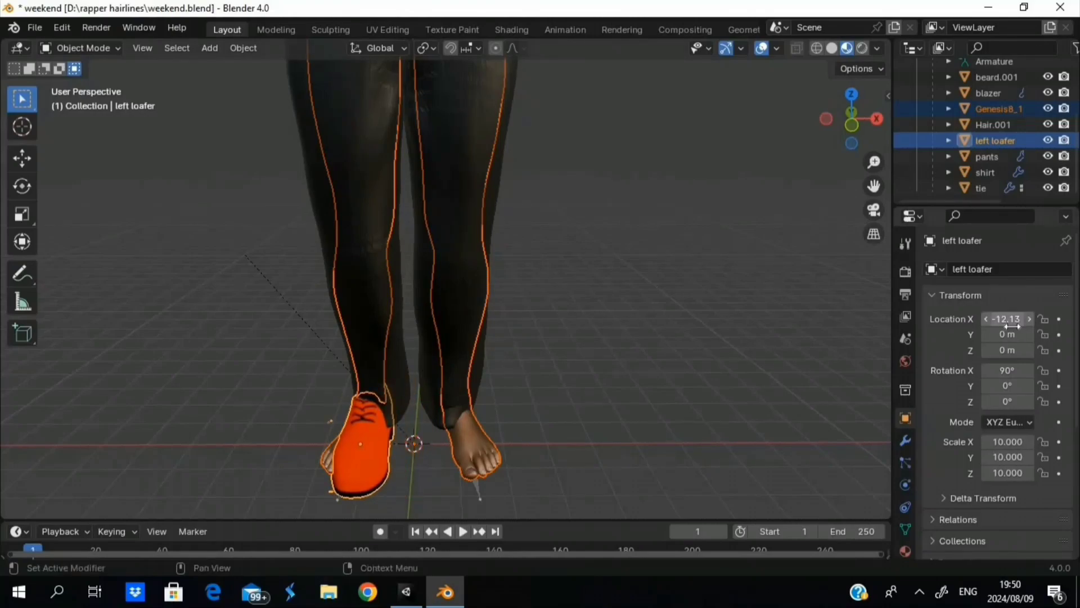
pyautogui.moveTo(1007, 318); pyautogui.dragTo(956, 318)
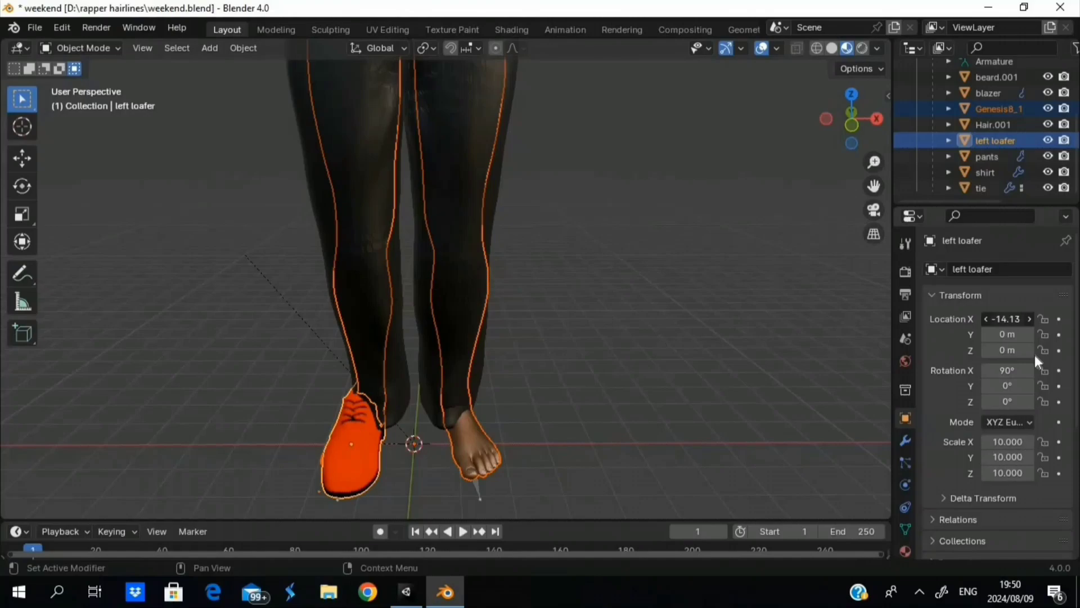
pyautogui.moveTo(1007, 401); pyautogui.dragTo(996, 401)
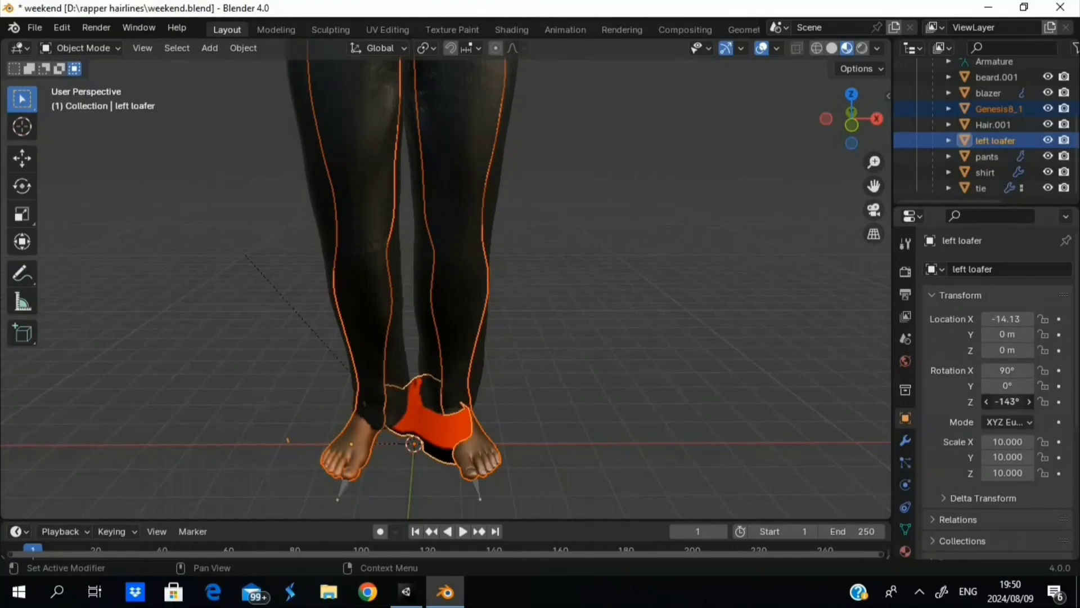
pyautogui.moveTo(1007, 401)
pyautogui.mouseDown()
pyautogui.moveTo(1063, 401)
pyautogui.moveTo(1001, 401)
pyautogui.mouseUp()
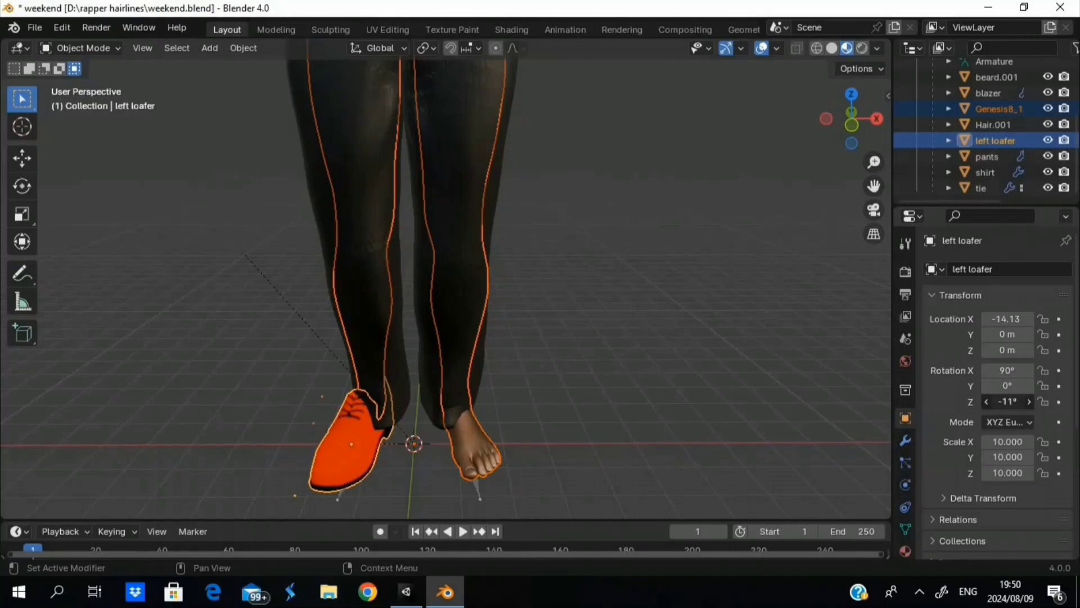
# Fit the left loafer to the foot in side view, setting its Z location to 0.51 m and Y location to -1.79 m.
pyautogui.moveTo(794, 383); pyautogui.dragTo(835, 380, button='middle')
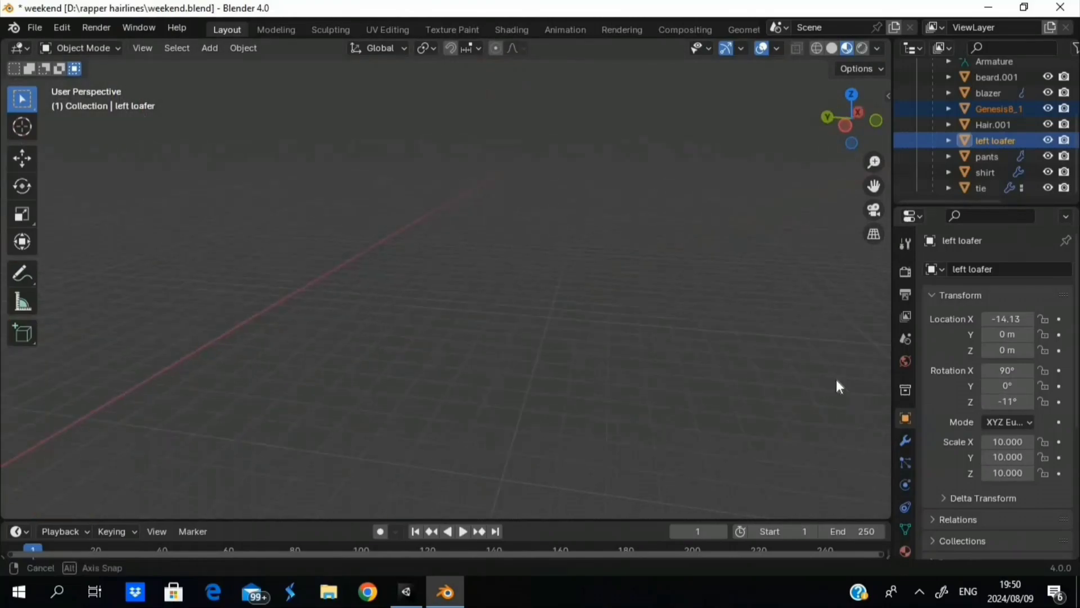
pyautogui.scroll(-2, 784, 366)
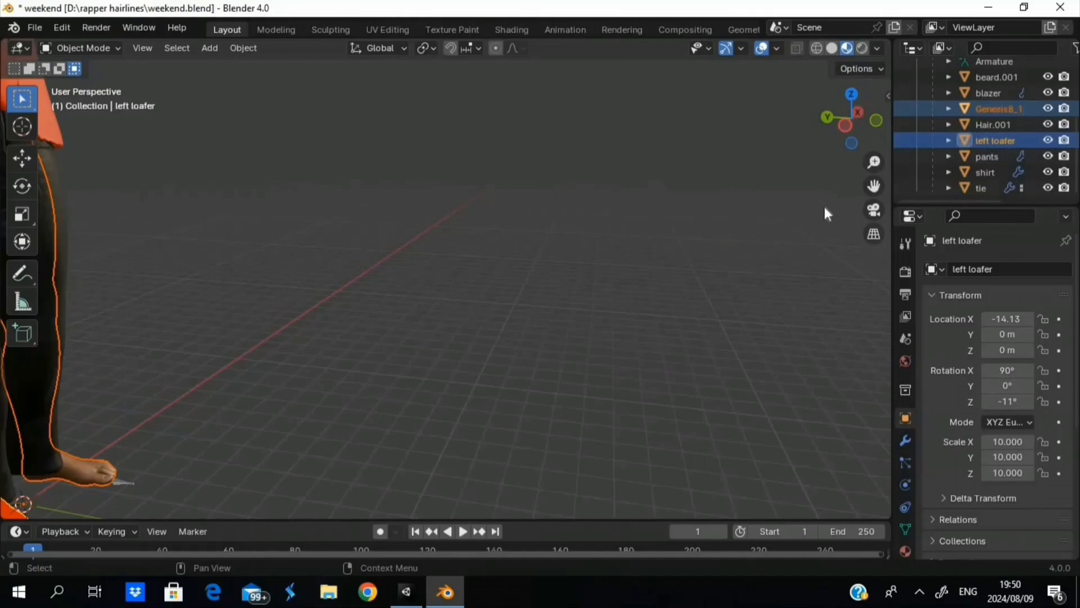
pyautogui.press('KP_Decimal')
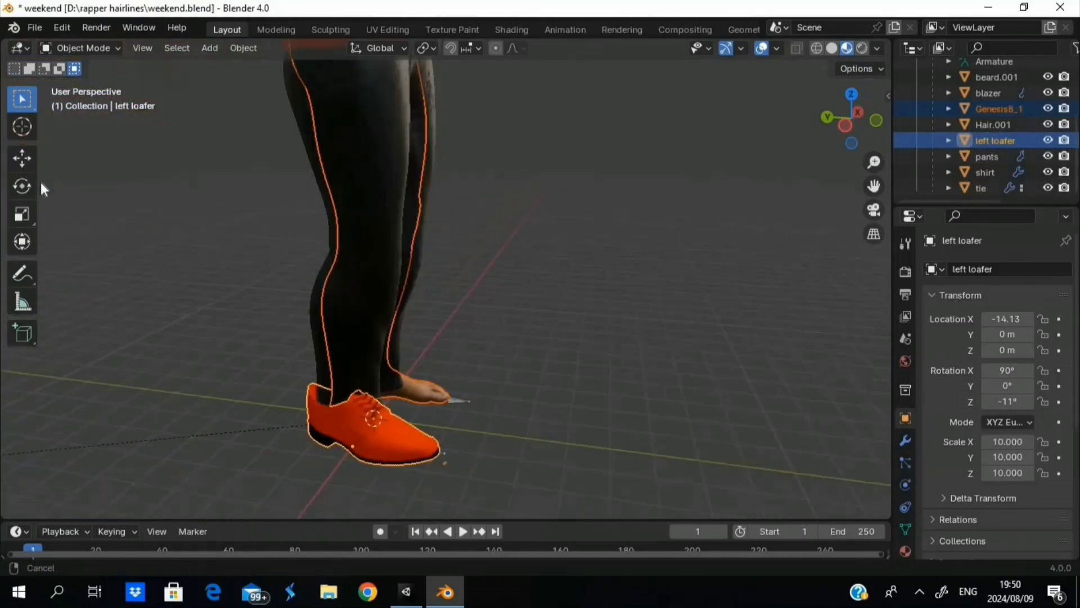
pyautogui.moveTo(378, 423); pyautogui.dragTo(429, 411, button='middle')
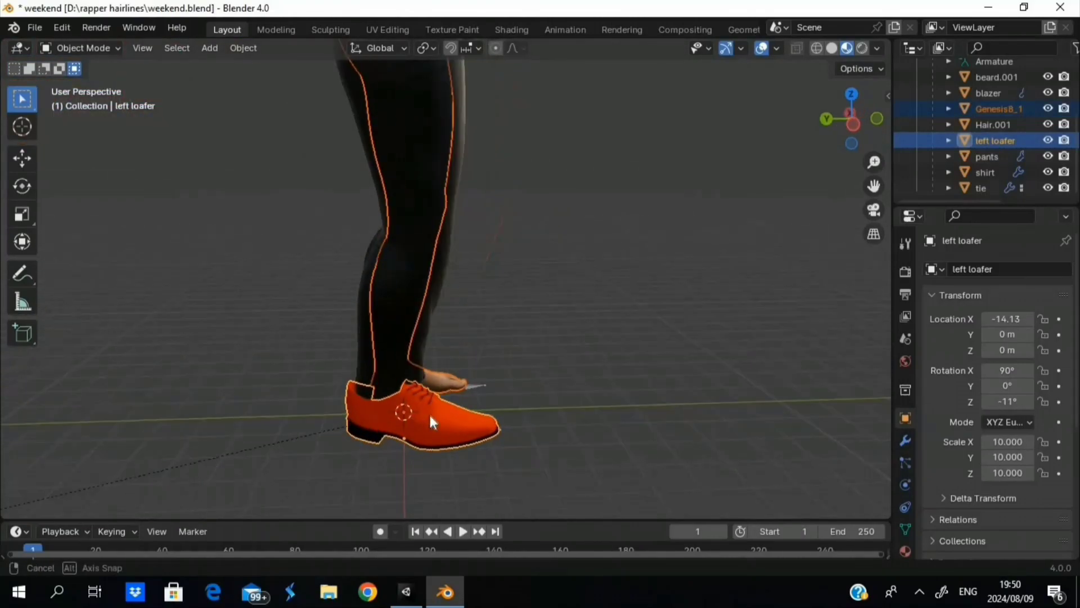
pyautogui.moveTo(1007, 350)
pyautogui.mouseDown()
pyautogui.moveTo(1016, 350)
pyautogui.moveTo(1001, 350)
pyautogui.mouseUp()
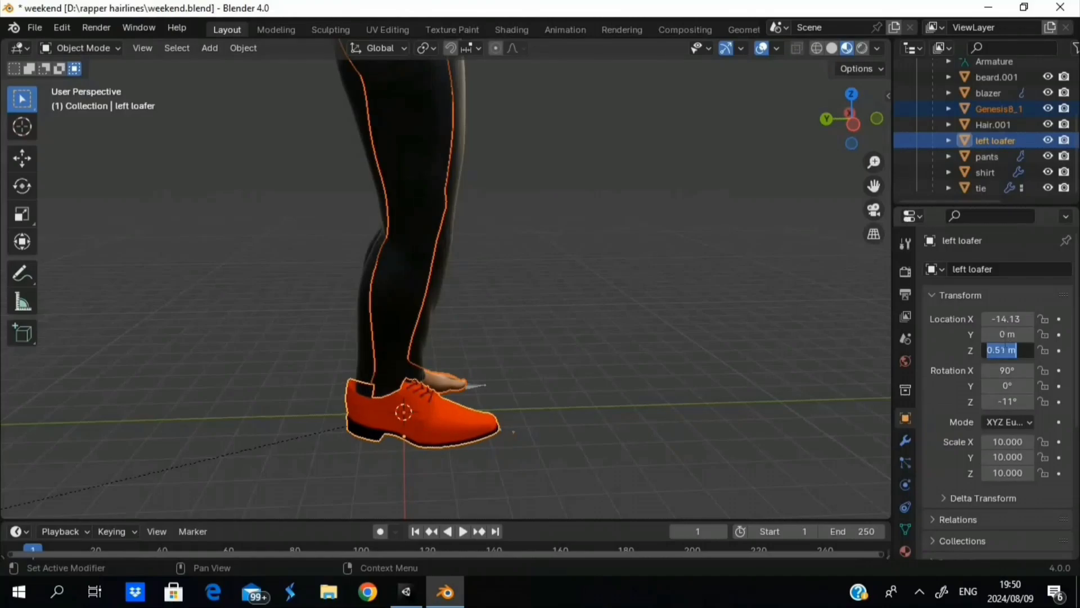
pyautogui.click(994, 334)
pyautogui.write('.42')
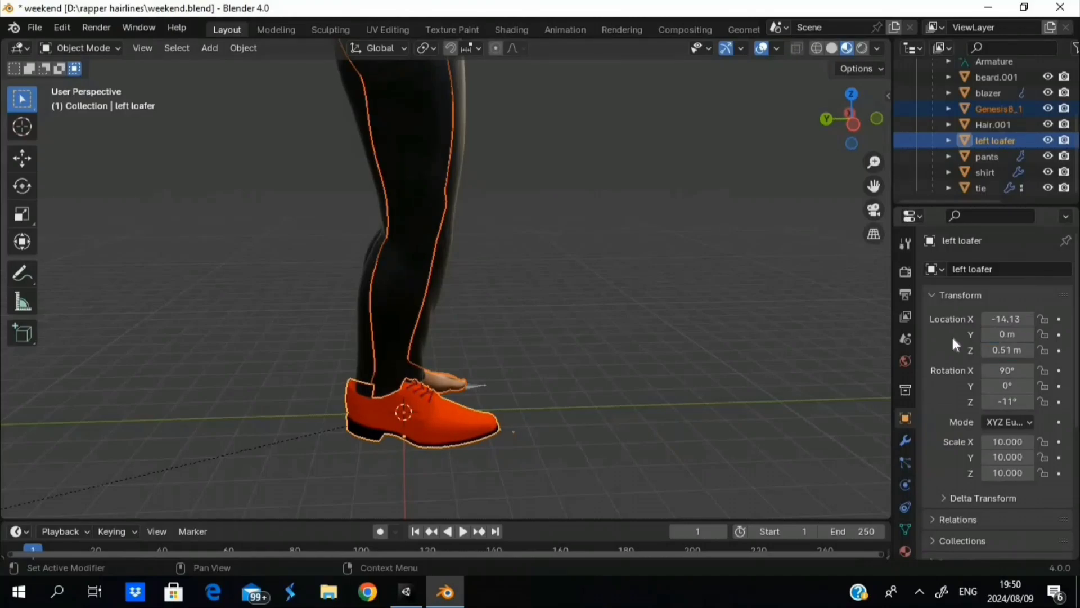
pyautogui.press('Return')
pyautogui.moveTo(1007, 335); pyautogui.dragTo(990, 334)
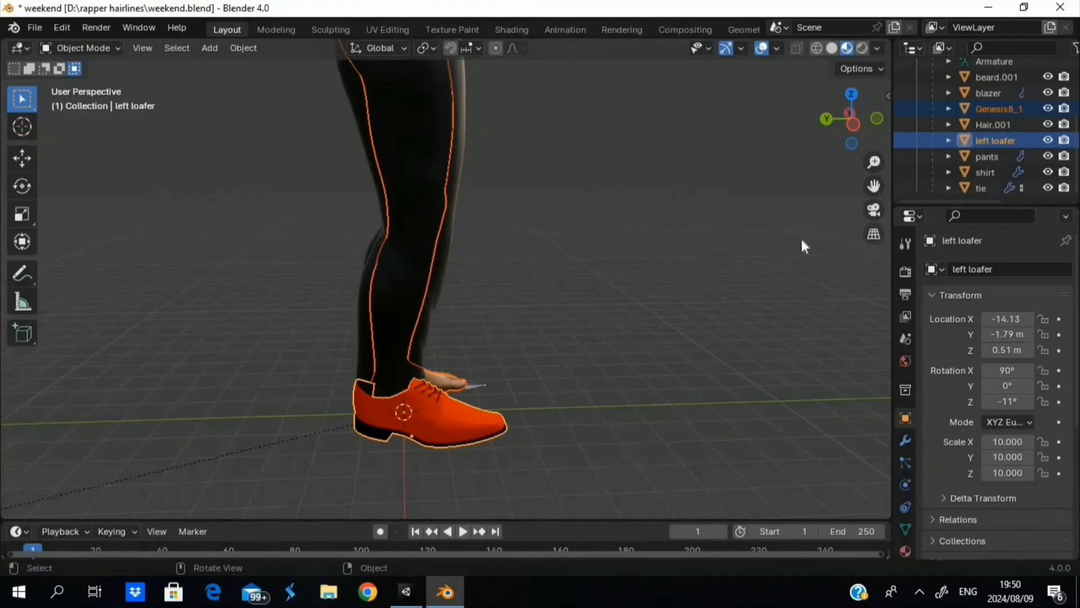
# Select only the left loafer and show its Armature modifier settings.
pyautogui.scroll(-1, 825, 211)
pyautogui.moveTo(862, 119)
pyautogui.mouseDown()
pyautogui.moveTo(819, 132)
pyautogui.moveTo(856, 127)
pyautogui.mouseUp()
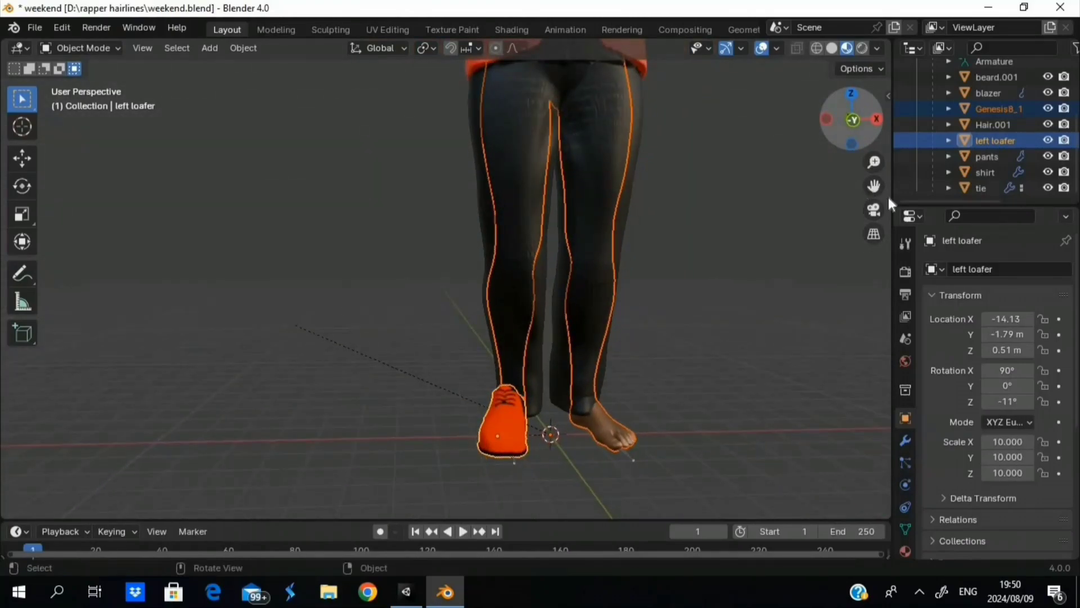
pyautogui.click(984, 141)
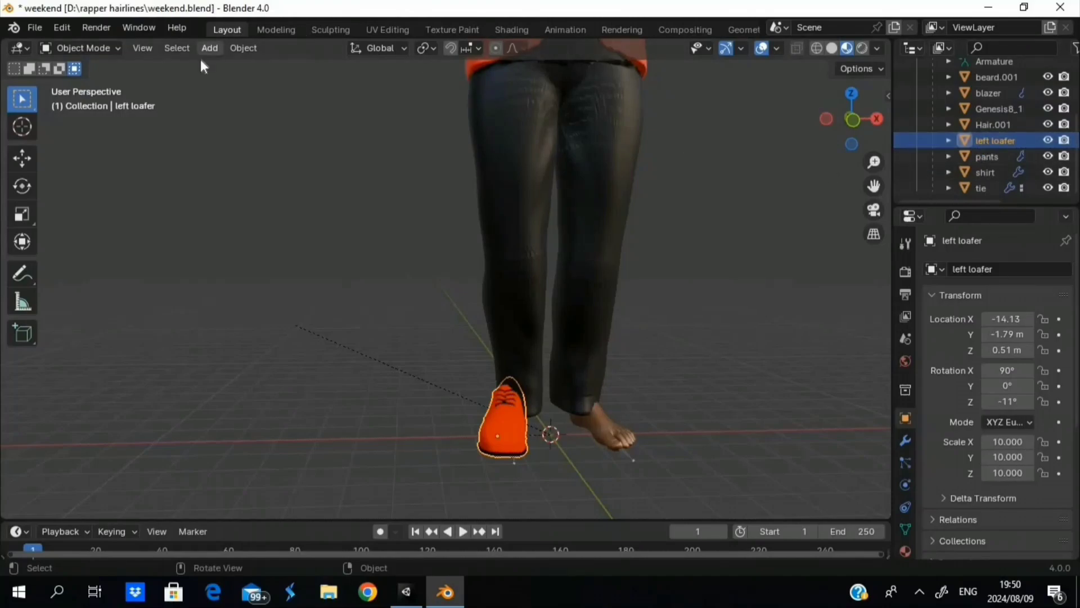
pyautogui.click(31, 27)
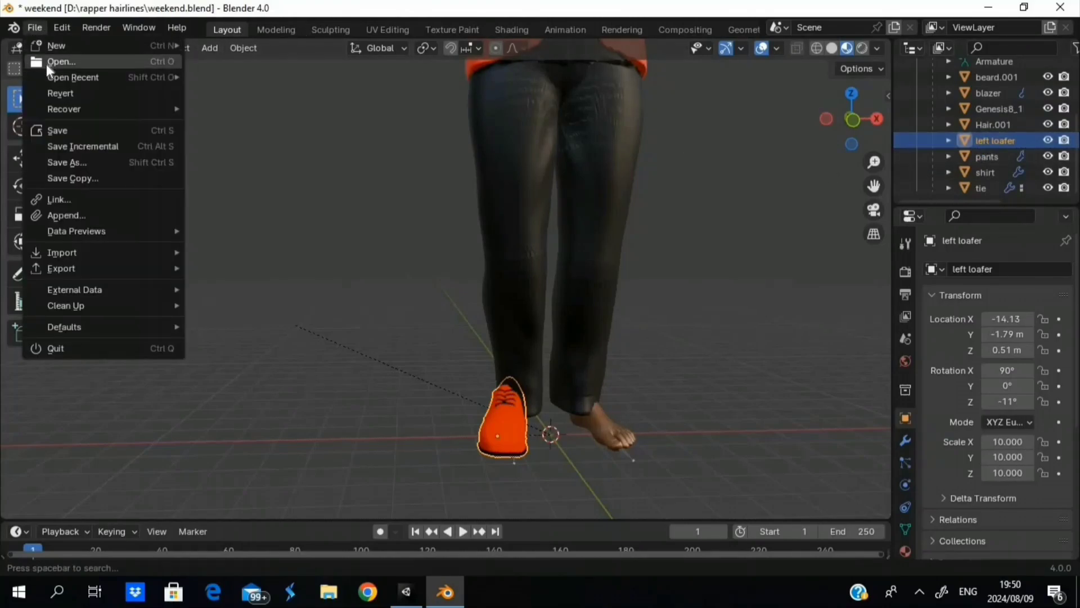
pyautogui.moveTo(51, 78)
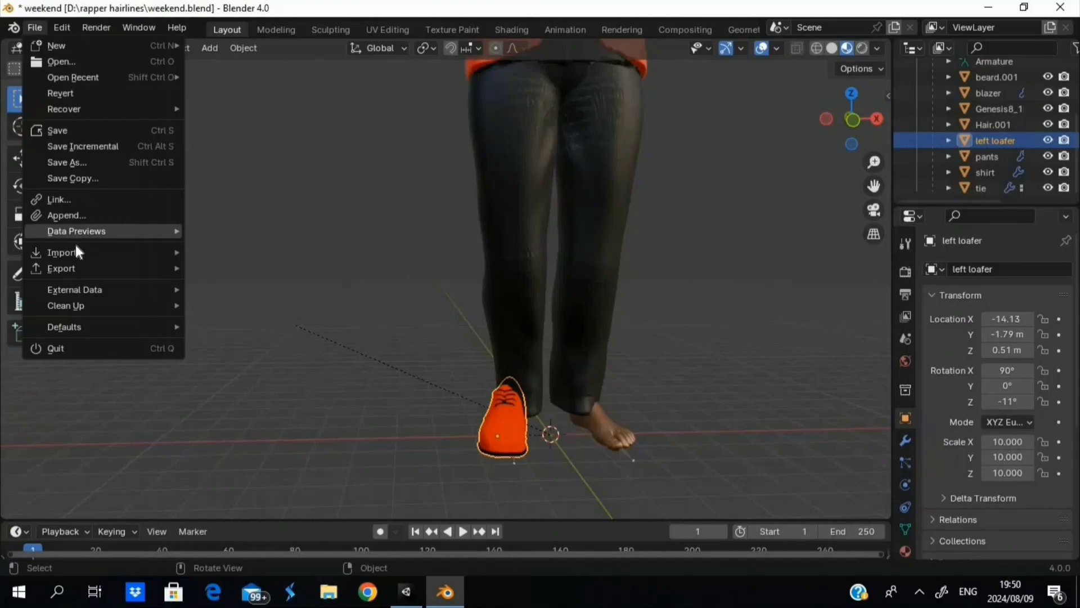
pyautogui.moveTo(76, 252)
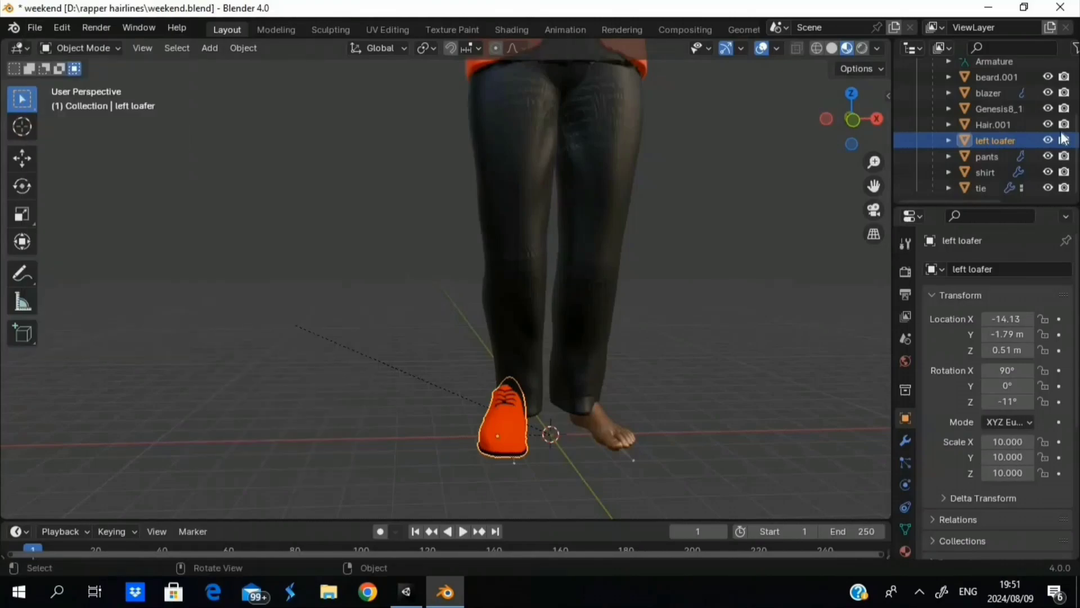
pyautogui.click(906, 441)
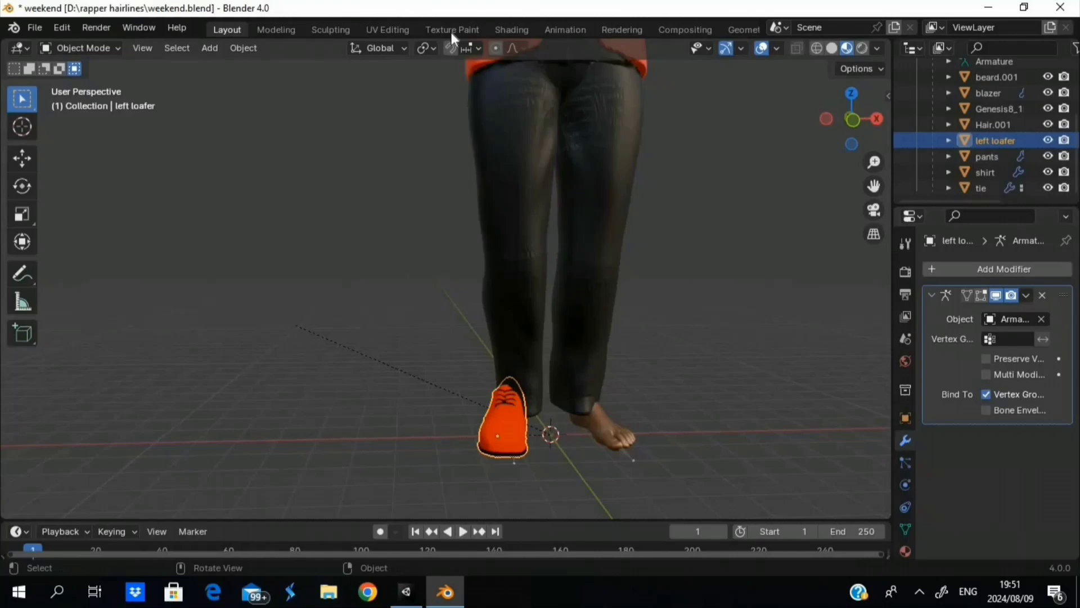
# Import the right loafer.fbx model from the Downloads folder as FBX.
pyautogui.click(32, 28)
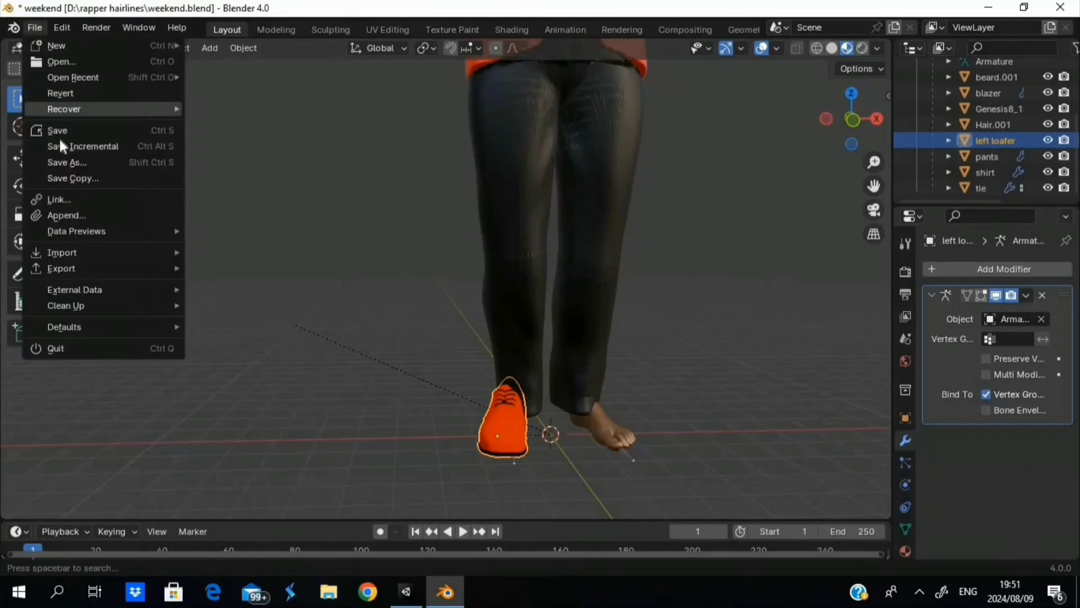
pyautogui.moveTo(69, 257)
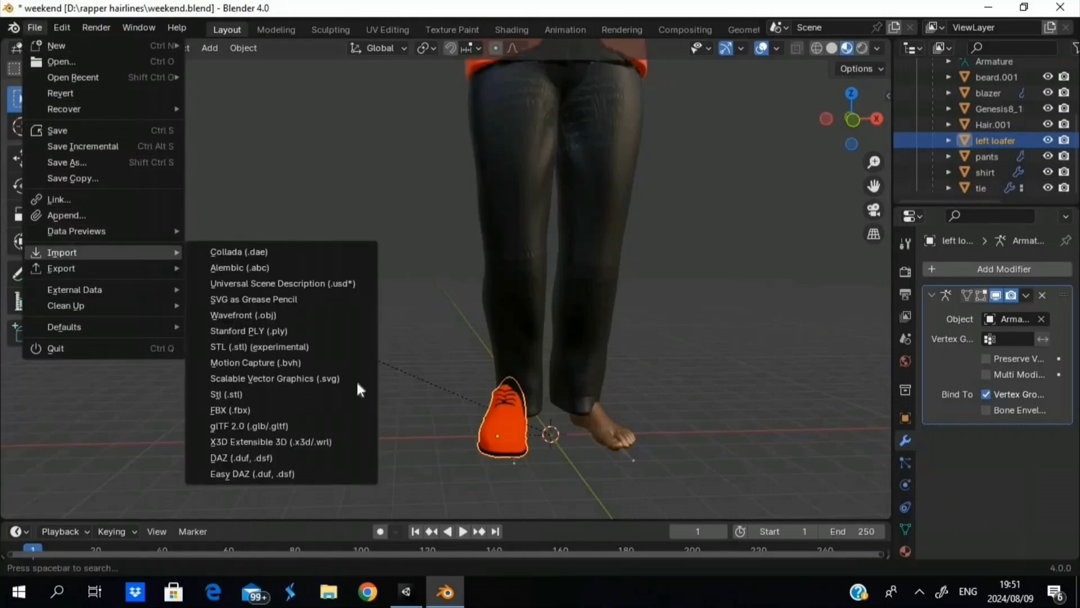
pyautogui.click(353, 411)
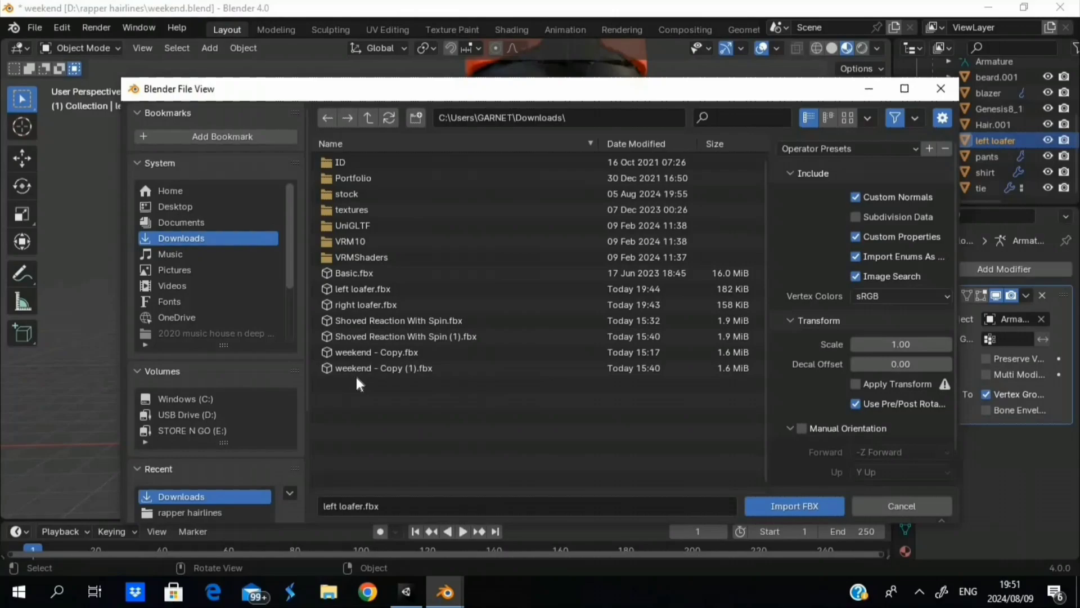
pyautogui.click(360, 304)
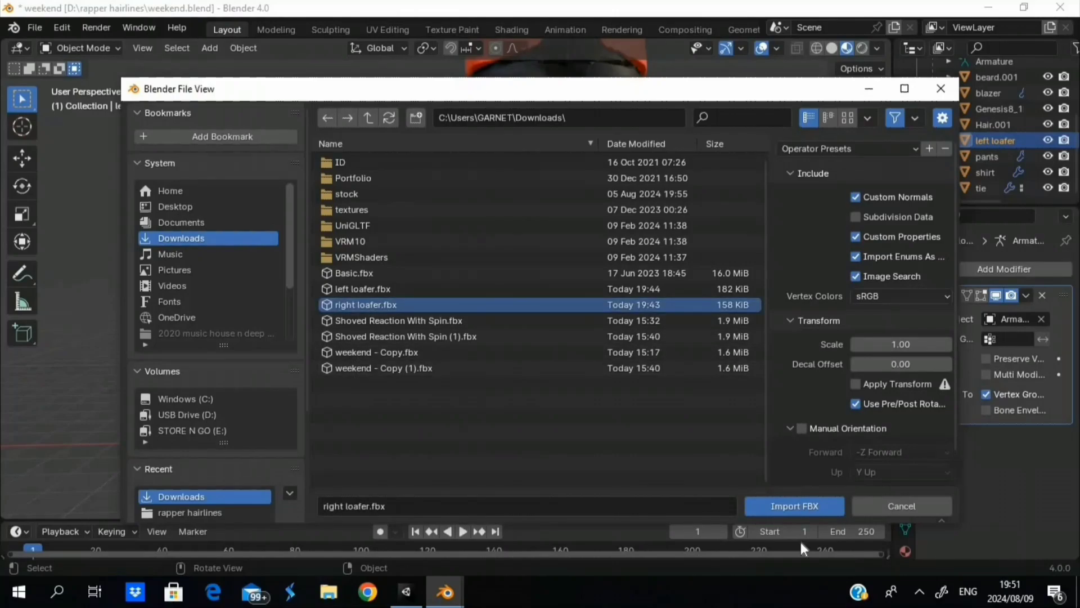
pyautogui.click(801, 506)
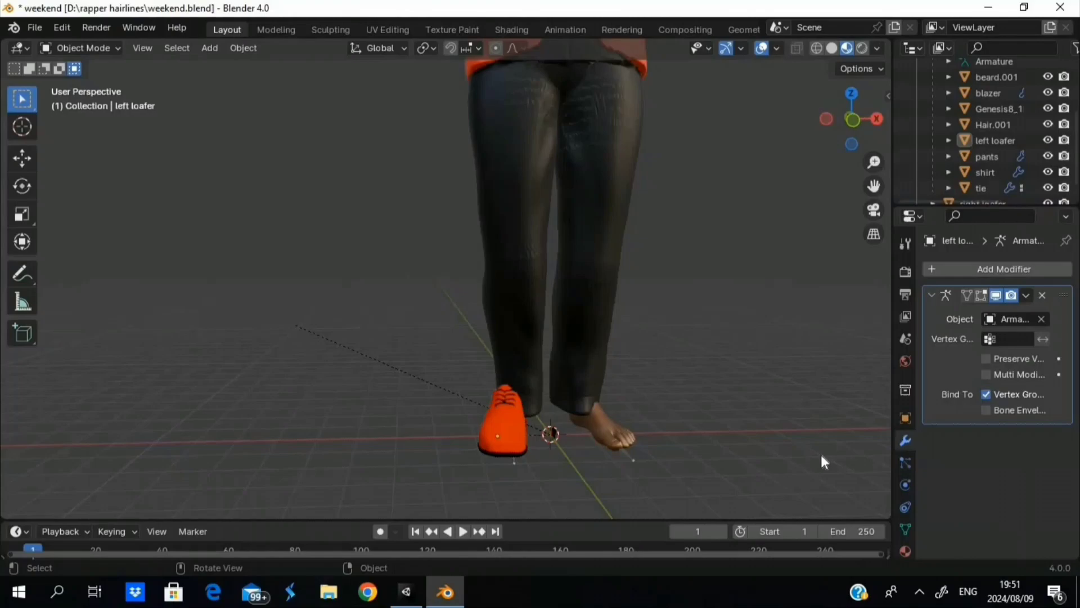
# Select the imported right loafer and set its scale to 10 on the X, Y and Z axes.
pyautogui.scroll(-1, 1028, 163)
pyautogui.click(1015, 187)
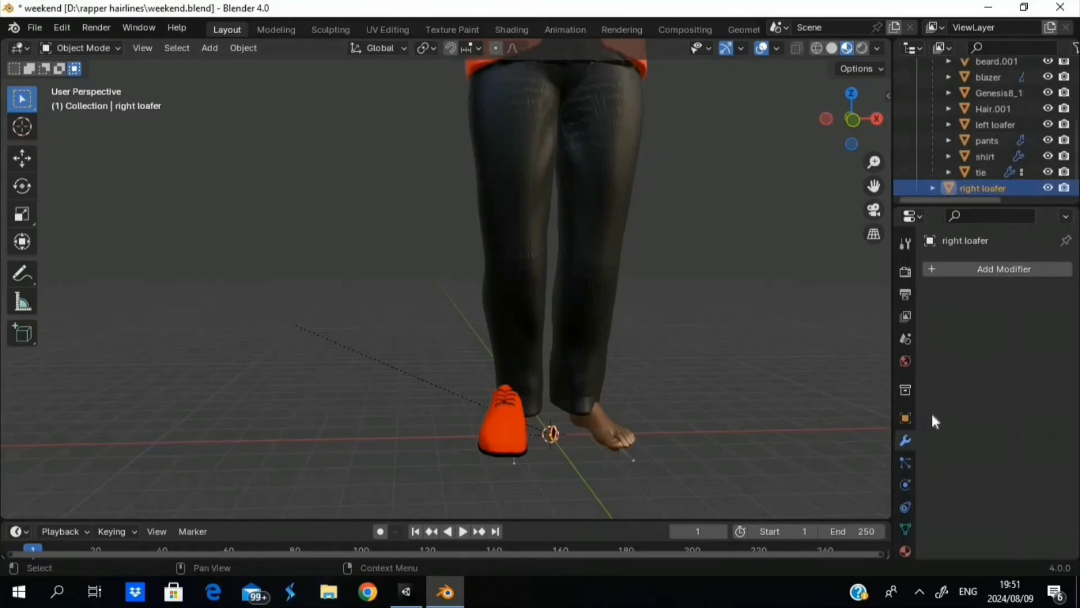
pyautogui.click(905, 417)
pyautogui.doubleClick(1007, 442)
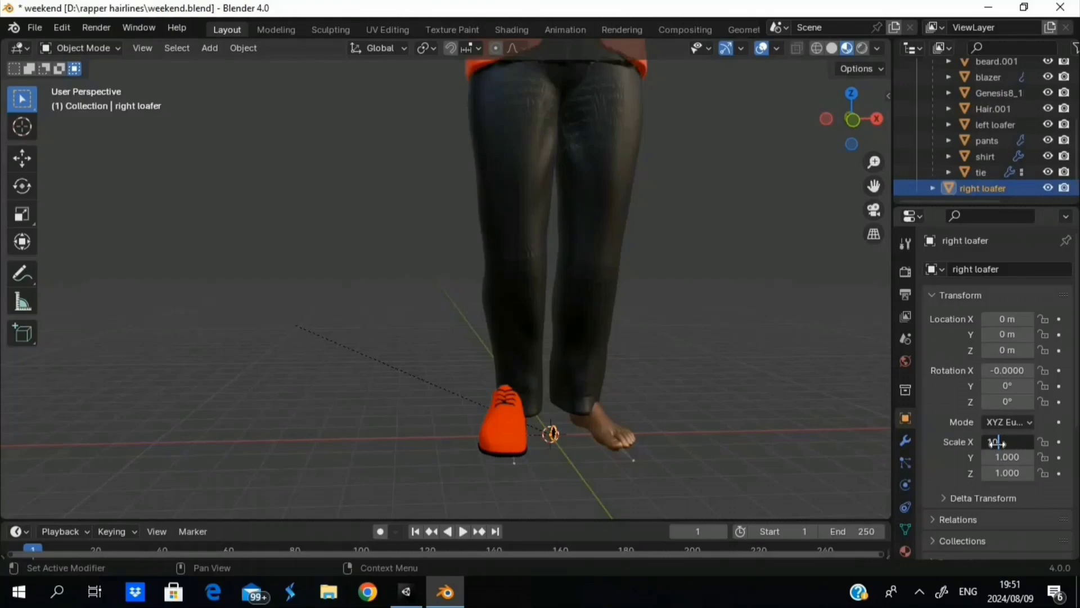
pyautogui.write('10')
pyautogui.press('Return')
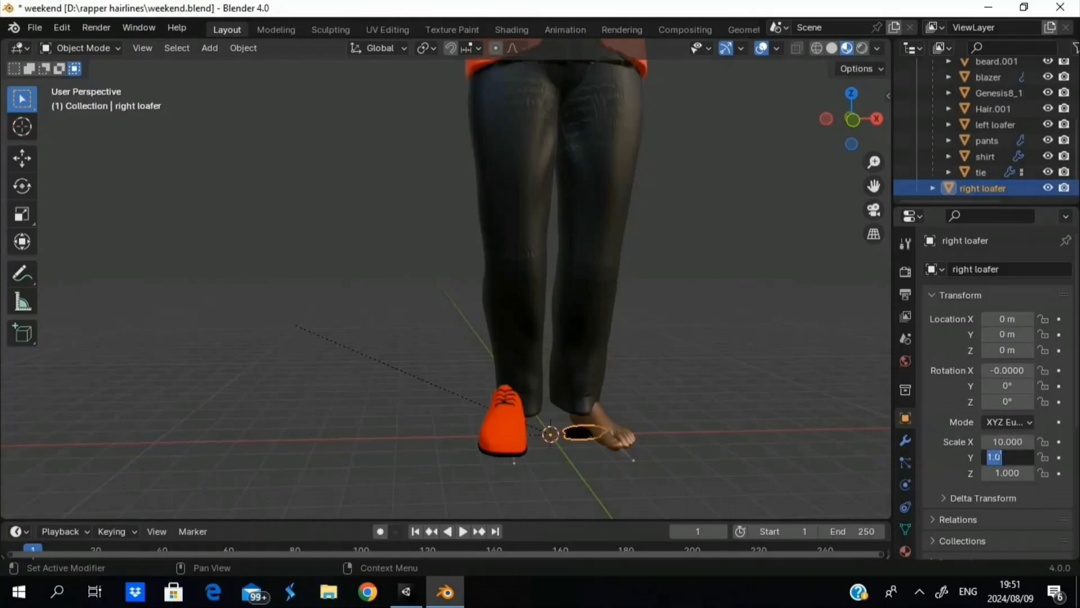
pyautogui.write('10')
pyautogui.press('Return')
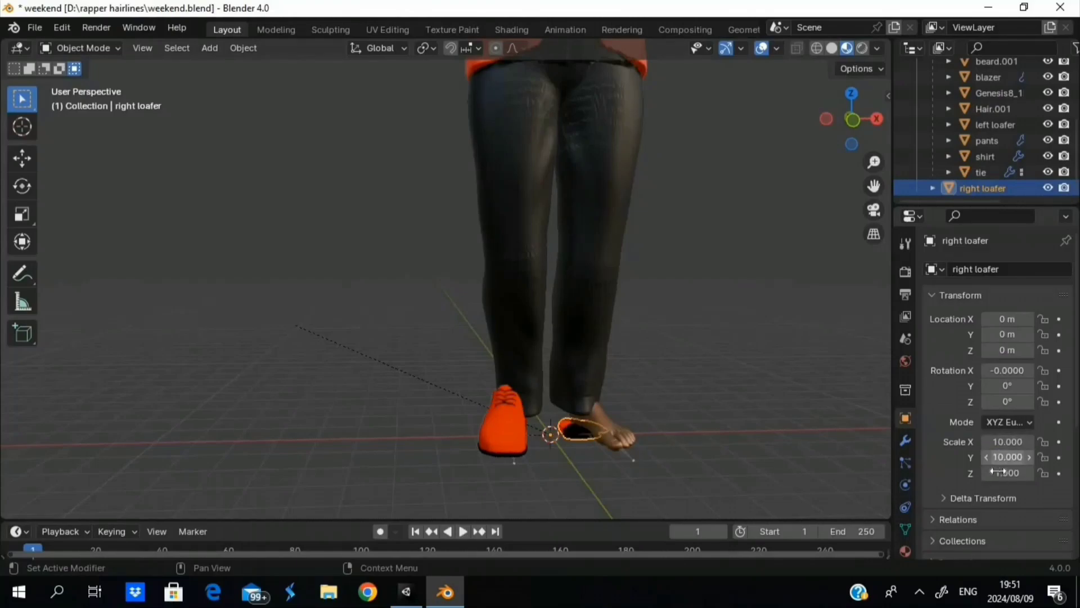
pyautogui.click(1007, 473)
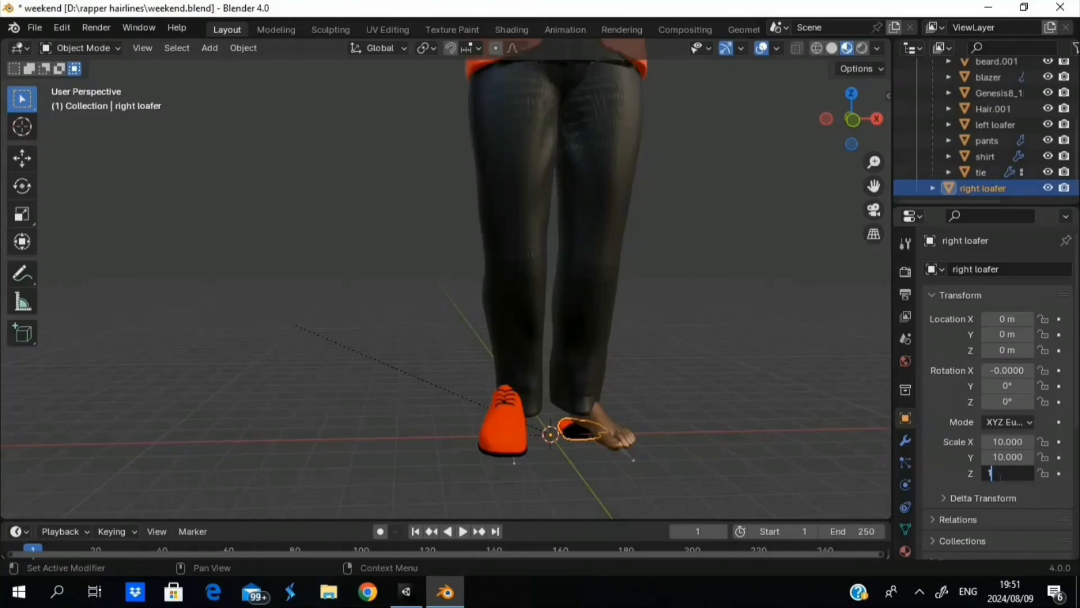
pyautogui.write('10')
pyautogui.press('Return')
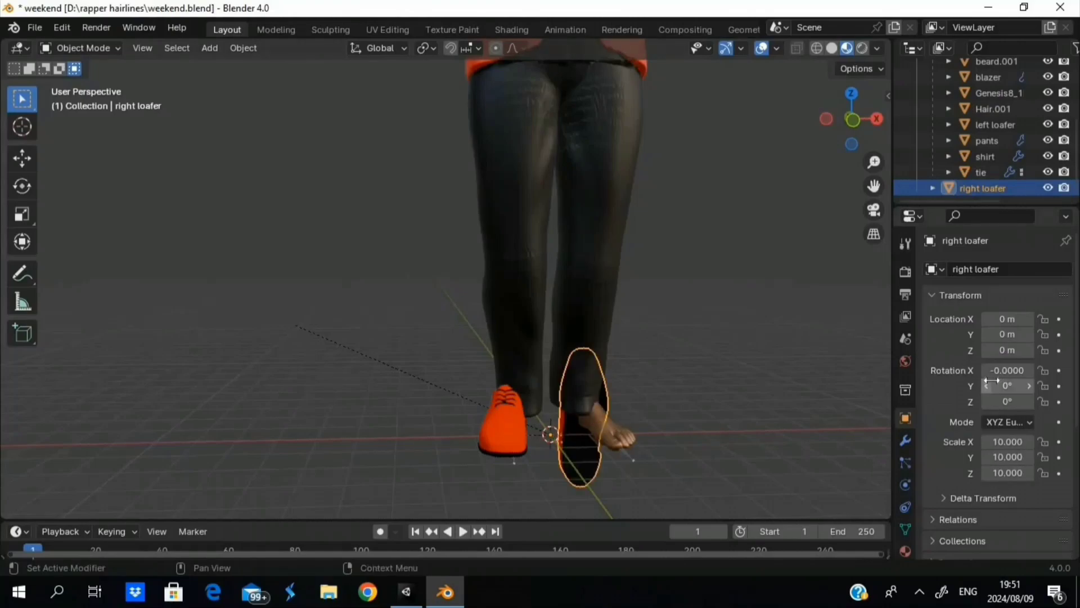
# Stand the right loafer upright by setting its X rotation to 90°.
pyautogui.click(1012, 369)
pyautogui.write('90')
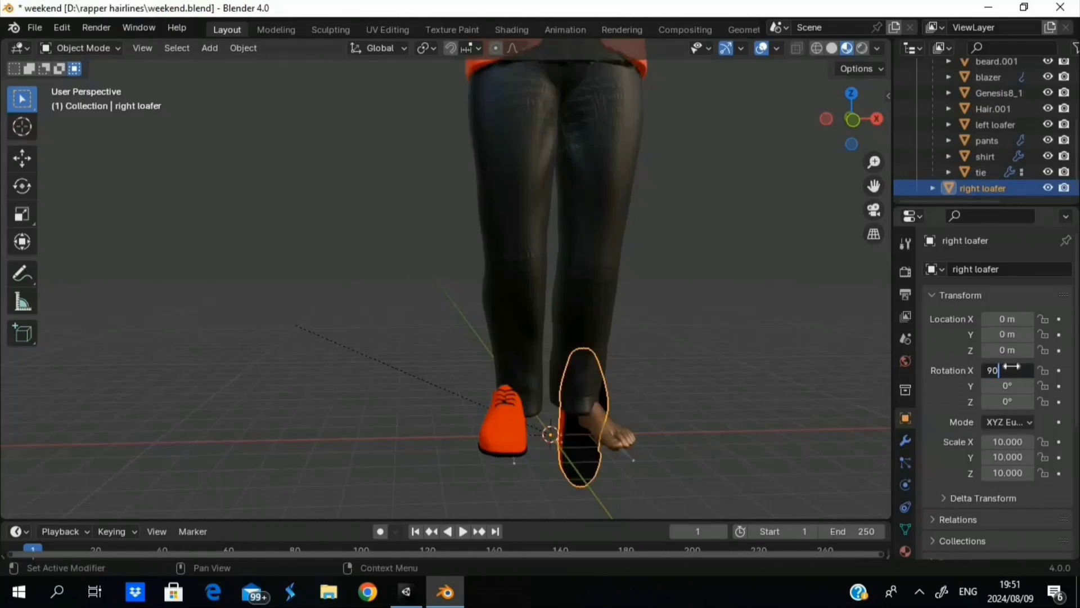
pyautogui.press('Return')
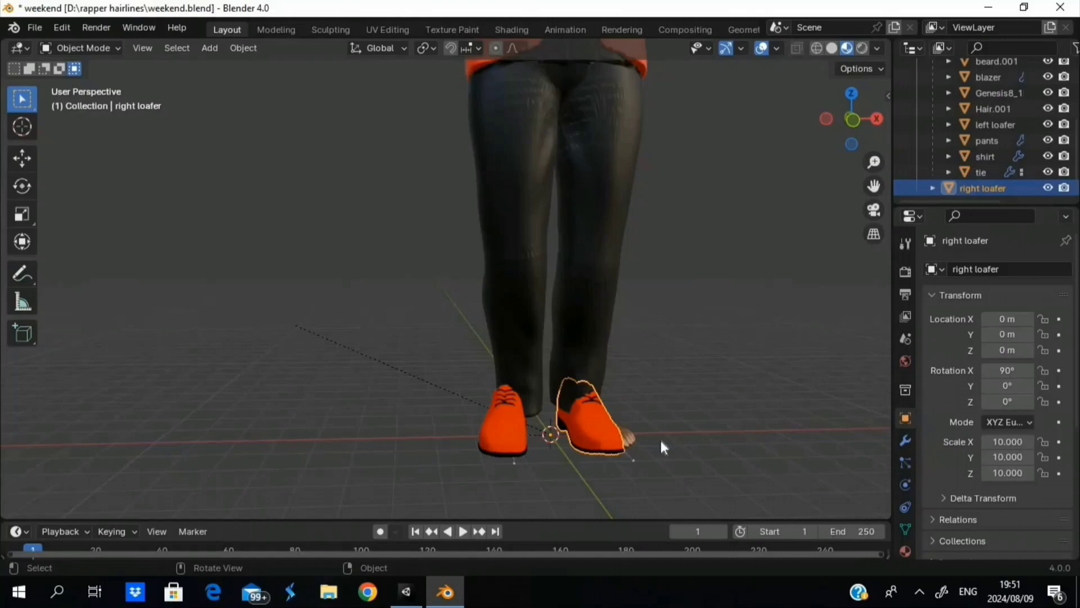
# Parent the right loafer to the character's armature using Armature Deform With Empty Groups.
pyautogui.click(629, 455)
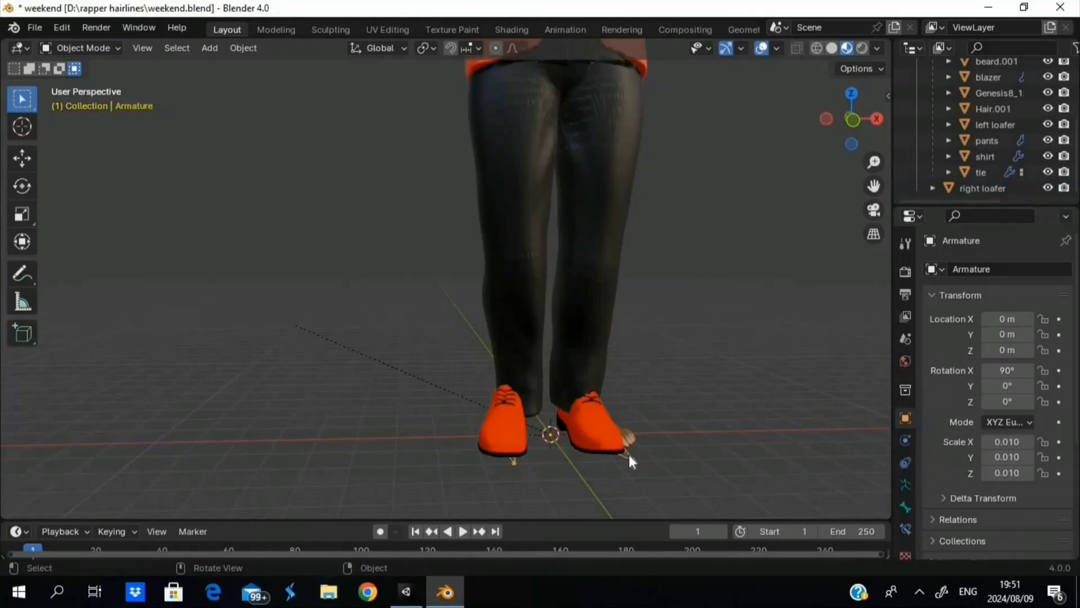
pyautogui.click(598, 420)
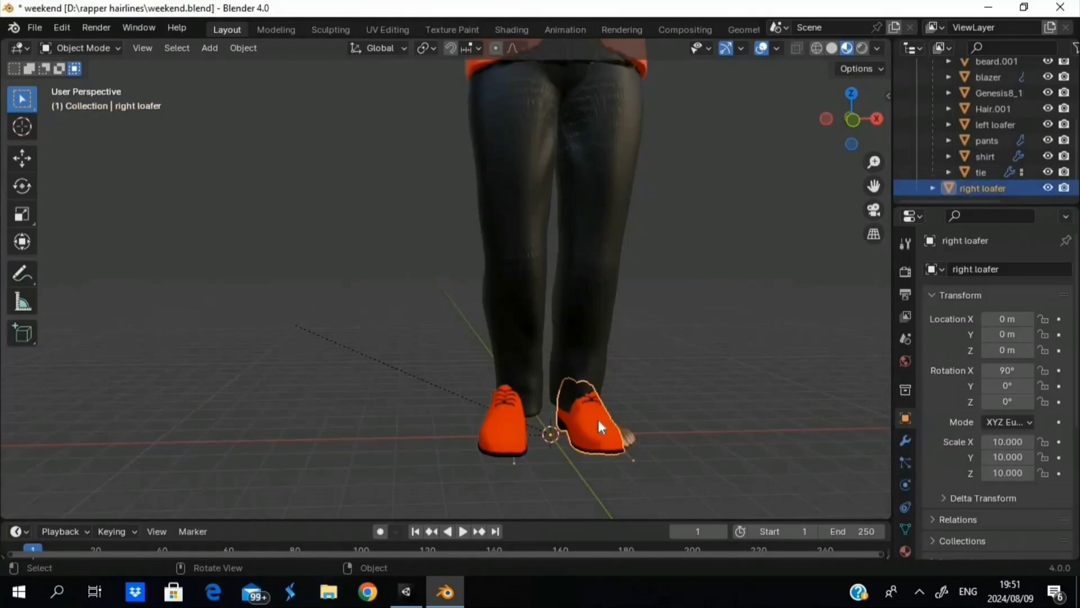
pyautogui.keyDown('shift'); pyautogui.click(629, 454); pyautogui.keyUp('shift')
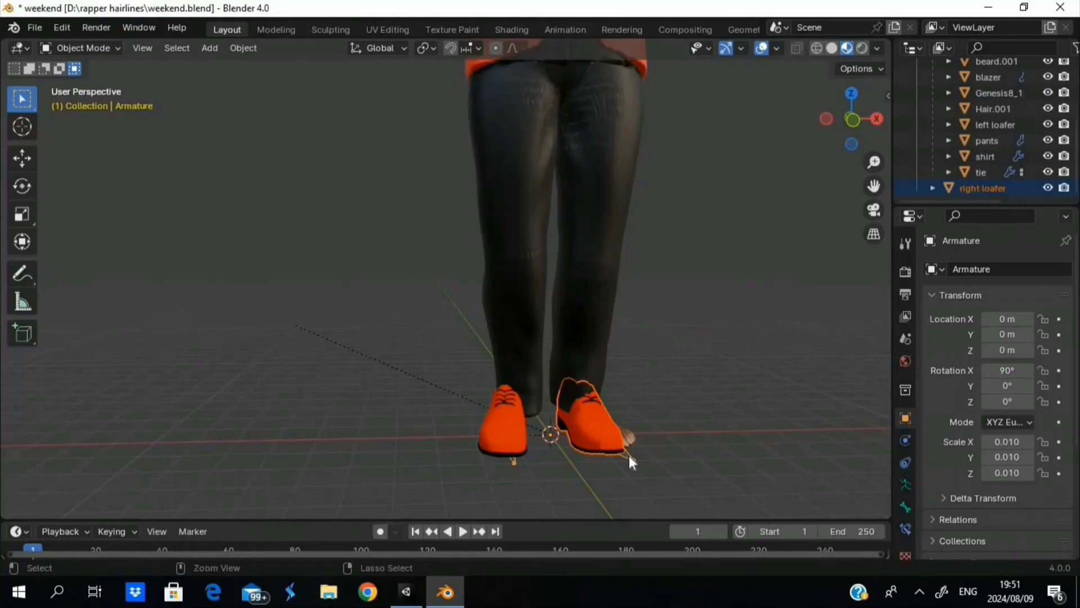
pyautogui.hotkey('ctrl', 'p')
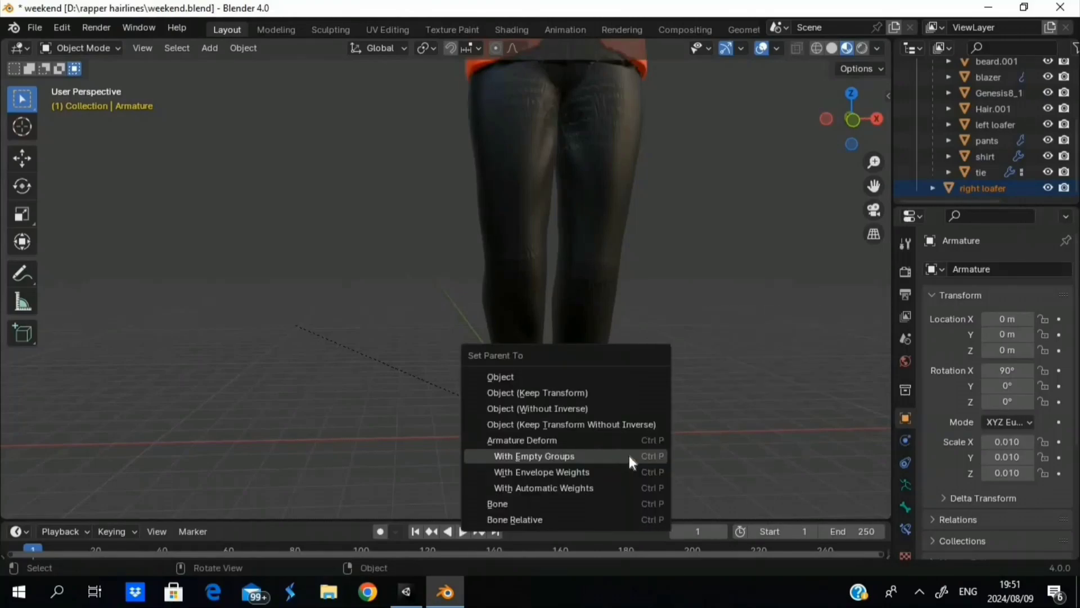
pyautogui.click(629, 455)
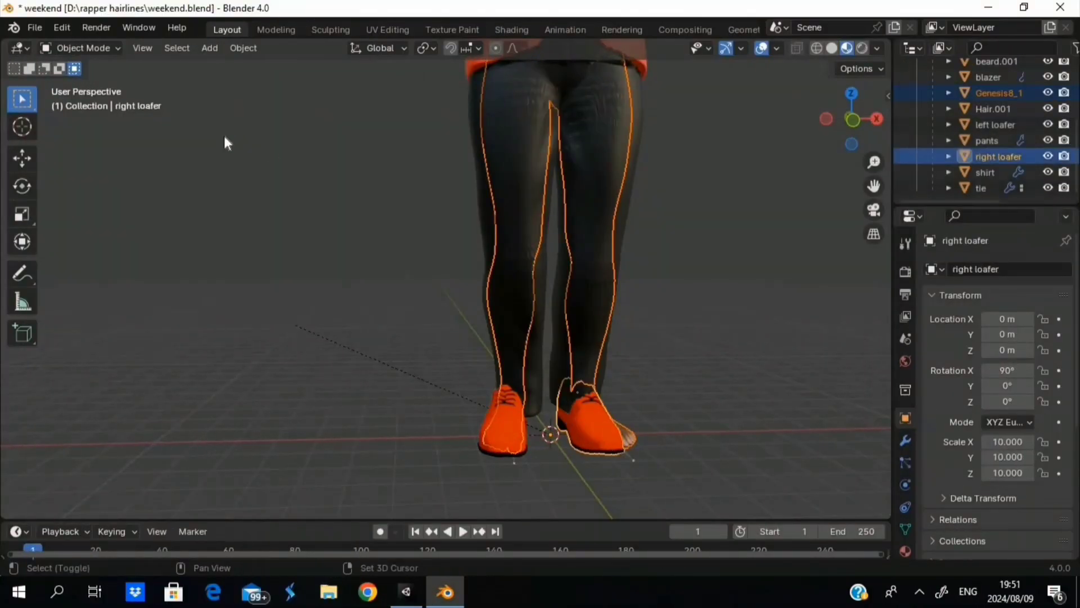
# Switch to Weight Paint mode with the Genesis8_1 body selected and the right loafer active.
pyautogui.click(68, 50)
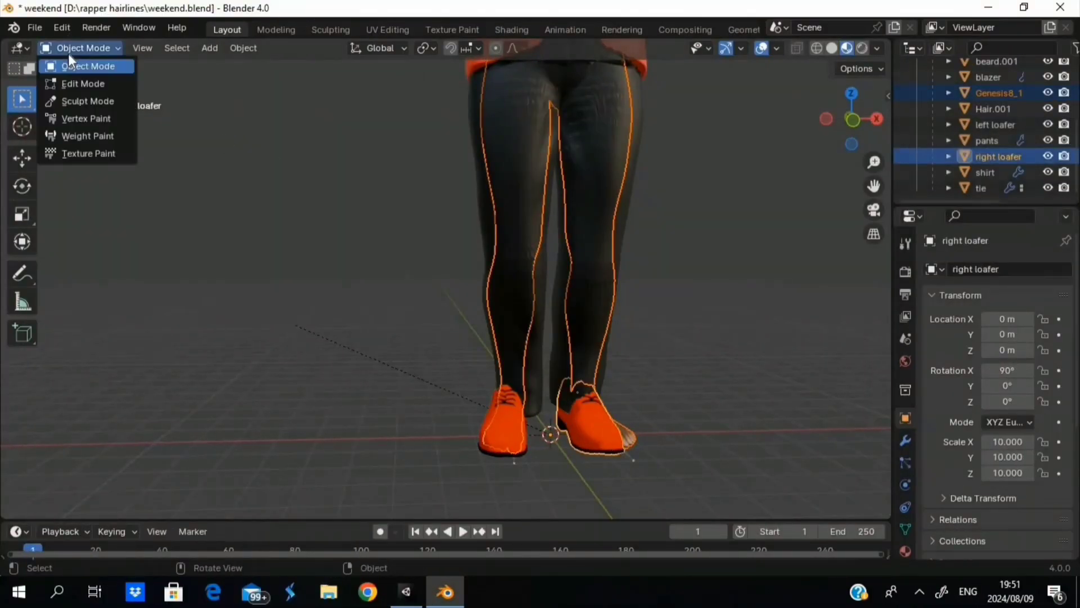
pyautogui.click(77, 135)
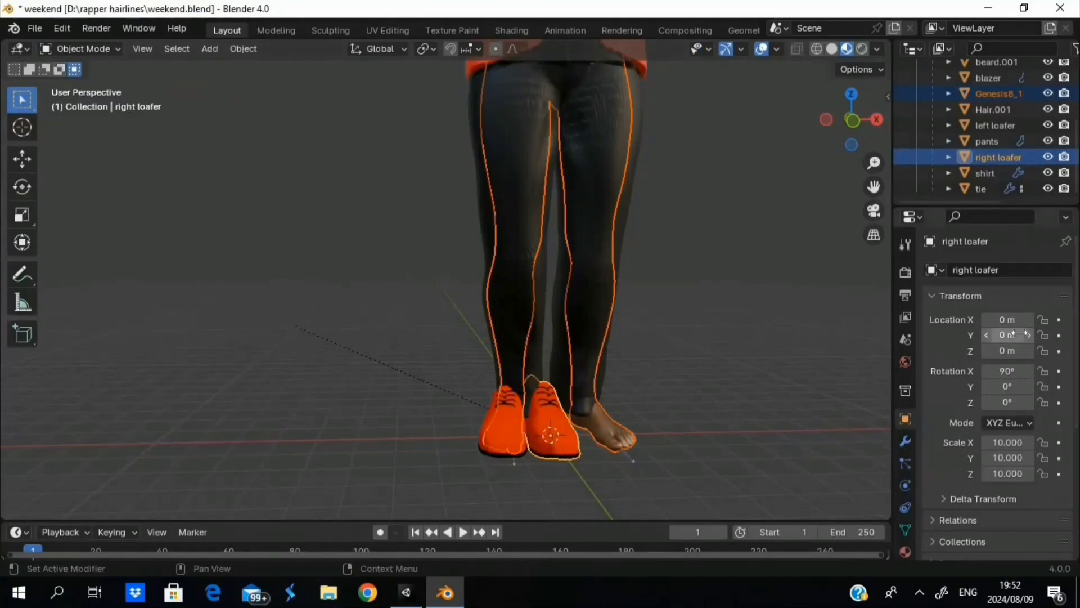
# Fit the right loafer to the bare foot with X location 13.53 m, Y location -0.48 m and Z rotation 10°.
pyautogui.moveTo(1006, 319); pyautogui.dragTo(1003, 400)
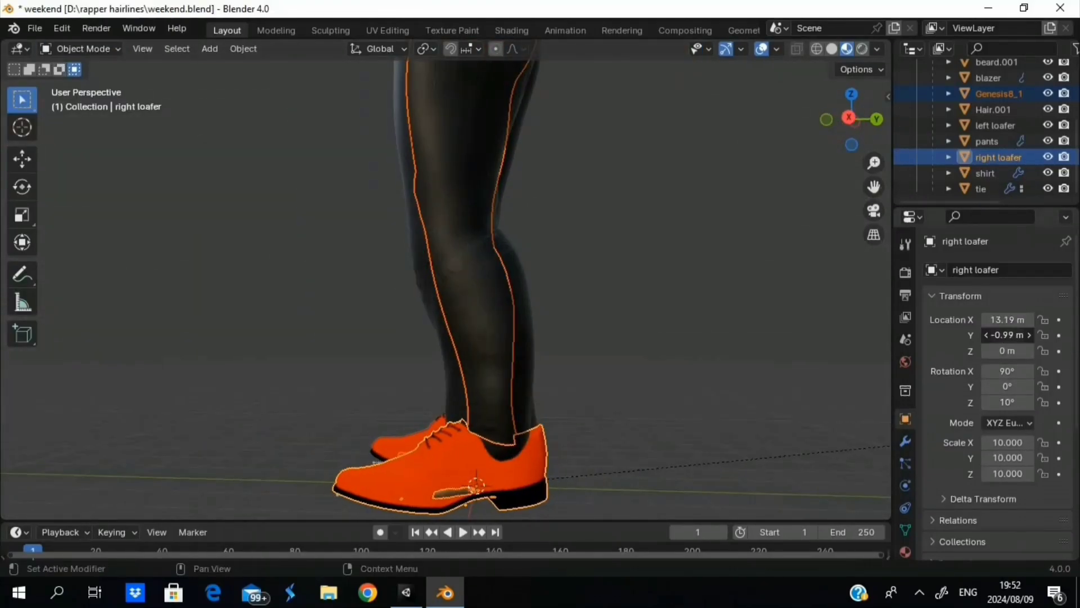
pyautogui.moveTo(1007, 319); pyautogui.dragTo(1012, 319)
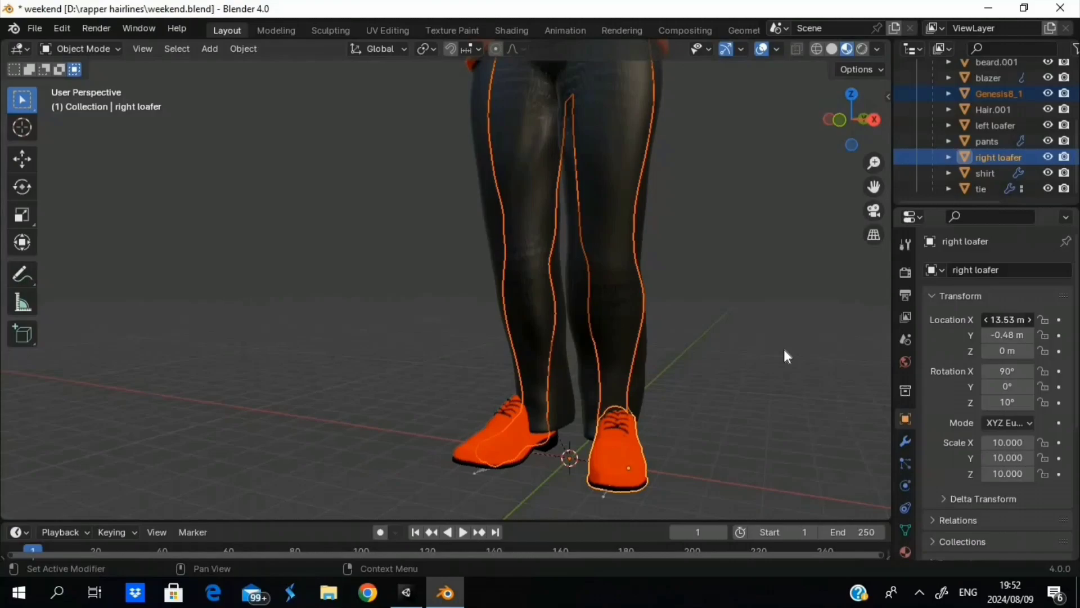
pyautogui.moveTo(784, 349); pyautogui.dragTo(553, 381, button='middle')
pyautogui.scroll(-3, 555, 387)
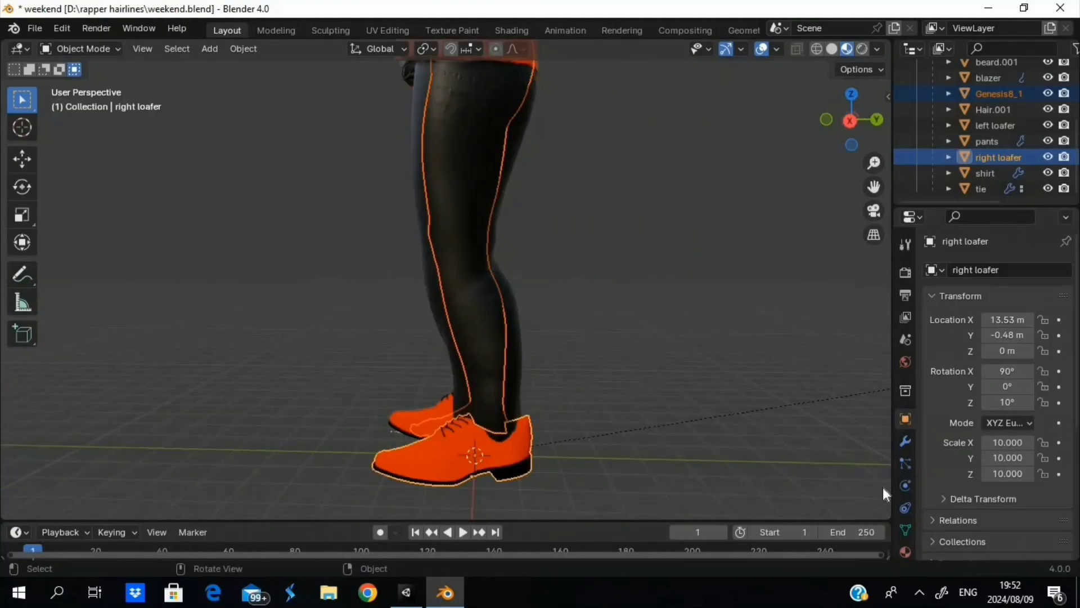
pyautogui.scroll(-2, 569, 300)
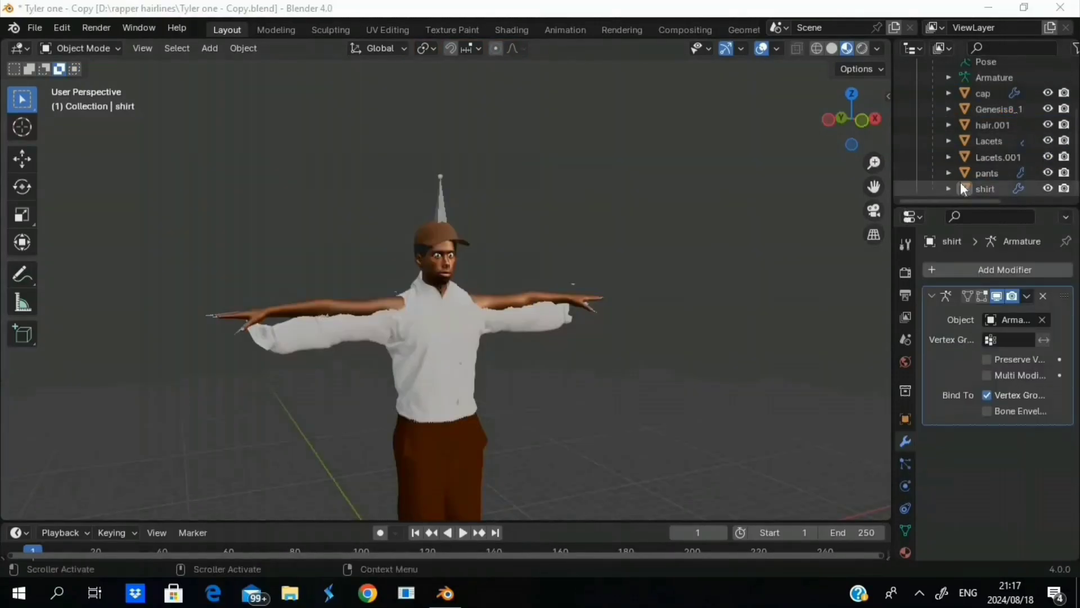
# Select the capped character's white shirt and switch it to Sculpt Mode with the Grab brush.
pyautogui.click(917, 189)
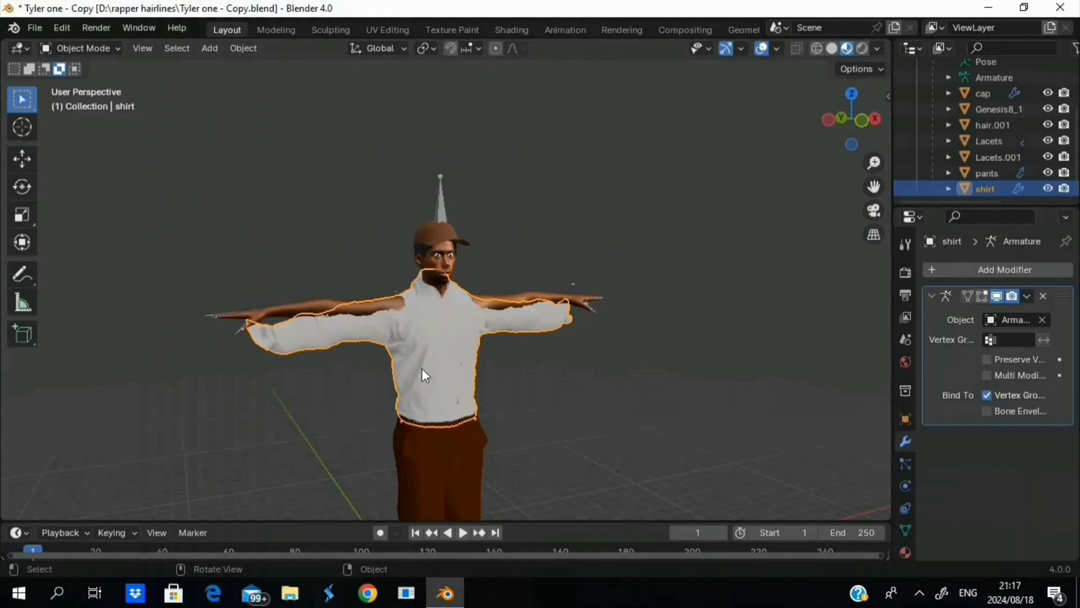
pyautogui.click(96, 48)
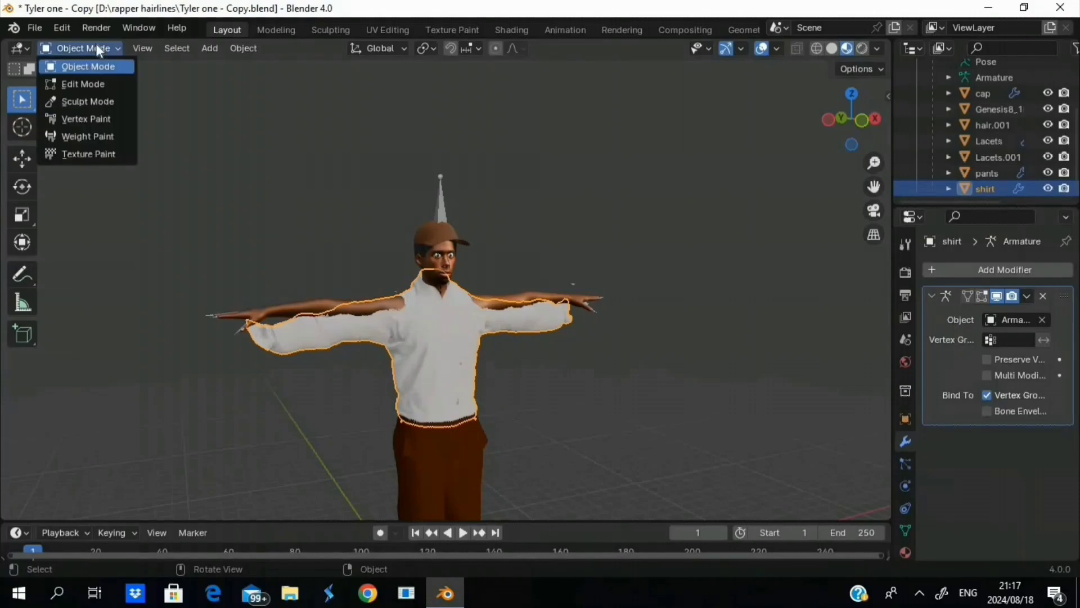
pyautogui.click(98, 102)
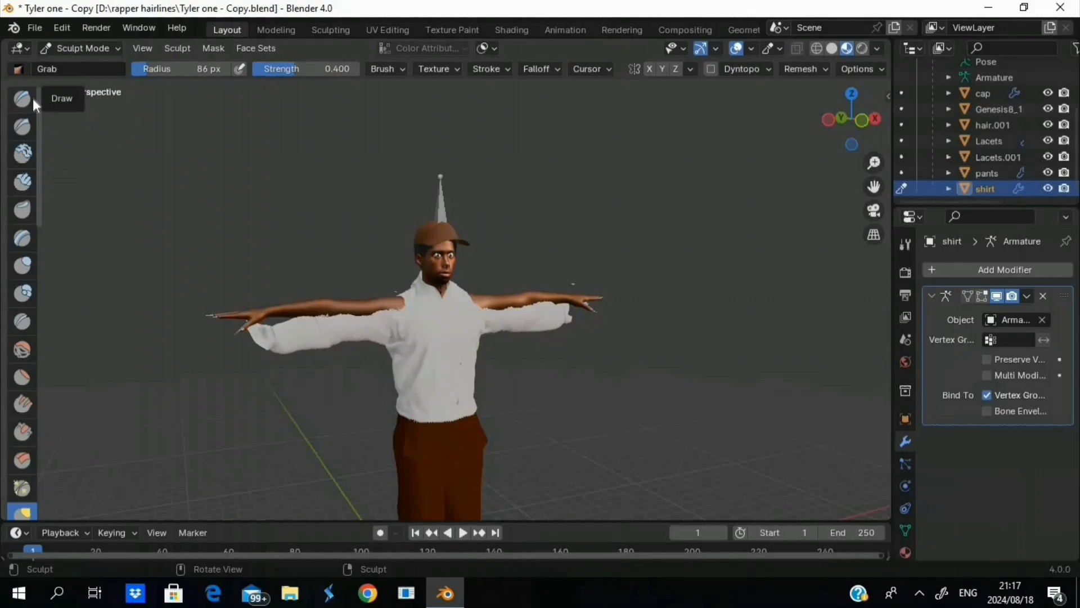
pyautogui.scroll(-4, 19, 236)
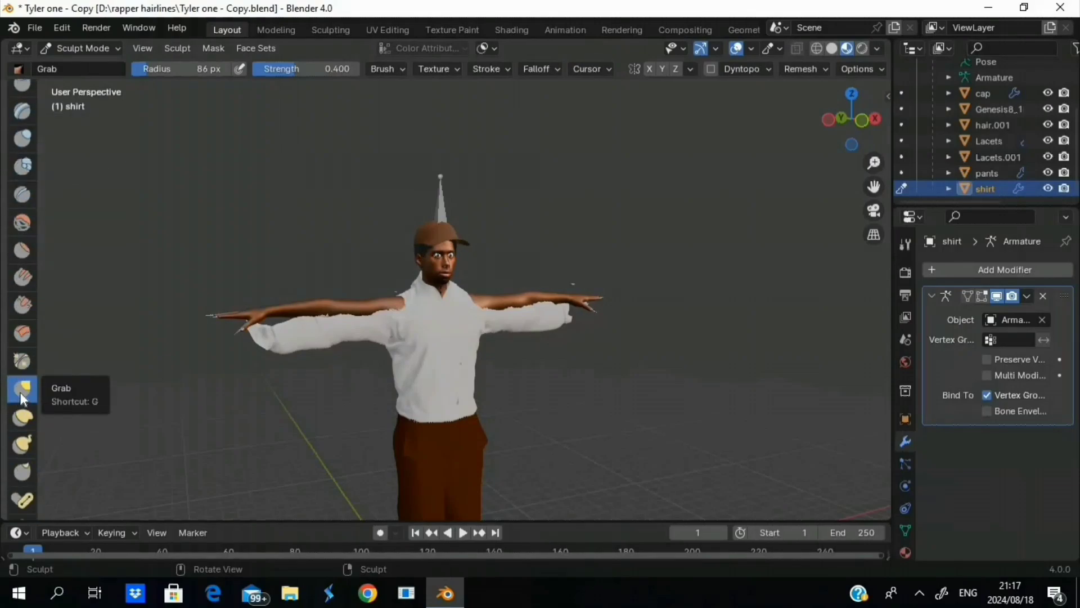
pyautogui.scroll(4, 371, 343)
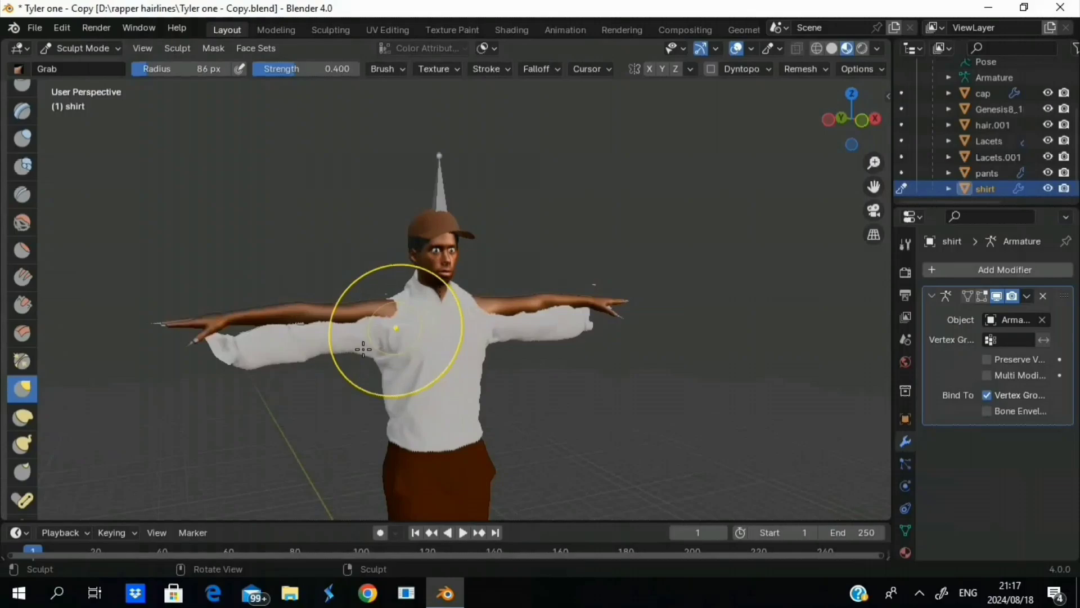
# Grab-sculpt the shirt's sleeve upward over the character's right arm, from the shoulder to the wrist.
pyautogui.moveTo(399, 338)
pyautogui.mouseDown()
pyautogui.moveTo(325, 341)
pyautogui.moveTo(303, 284)
pyautogui.moveTo(300, 391)
pyautogui.moveTo(288, 366)
pyautogui.moveTo(255, 345)
pyautogui.mouseUp()
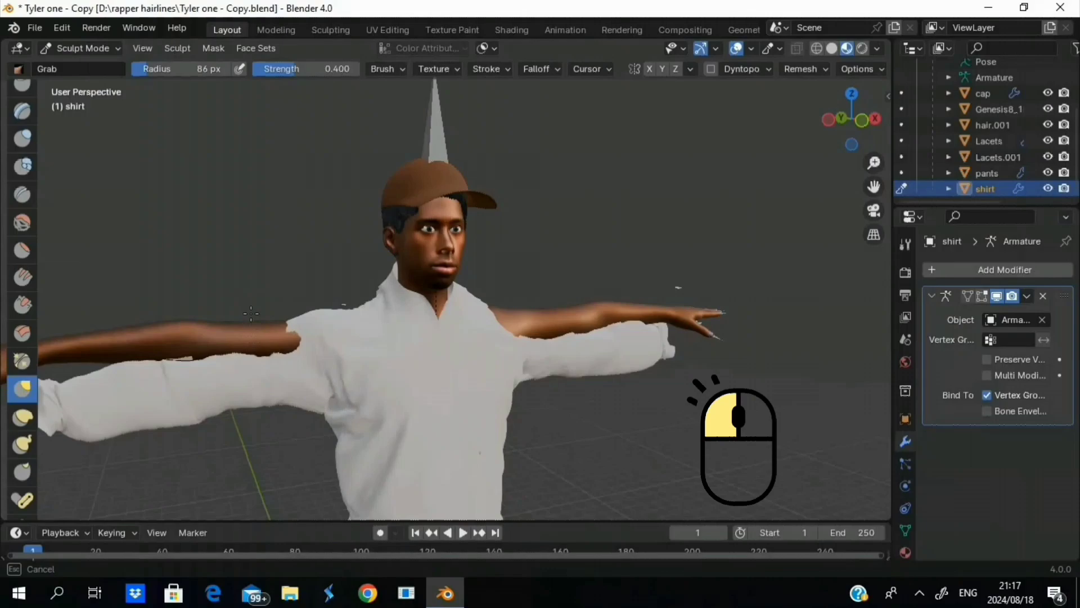
pyautogui.moveTo(251, 288); pyautogui.dragTo(250, 281)
pyautogui.scroll(-2, 280, 369)
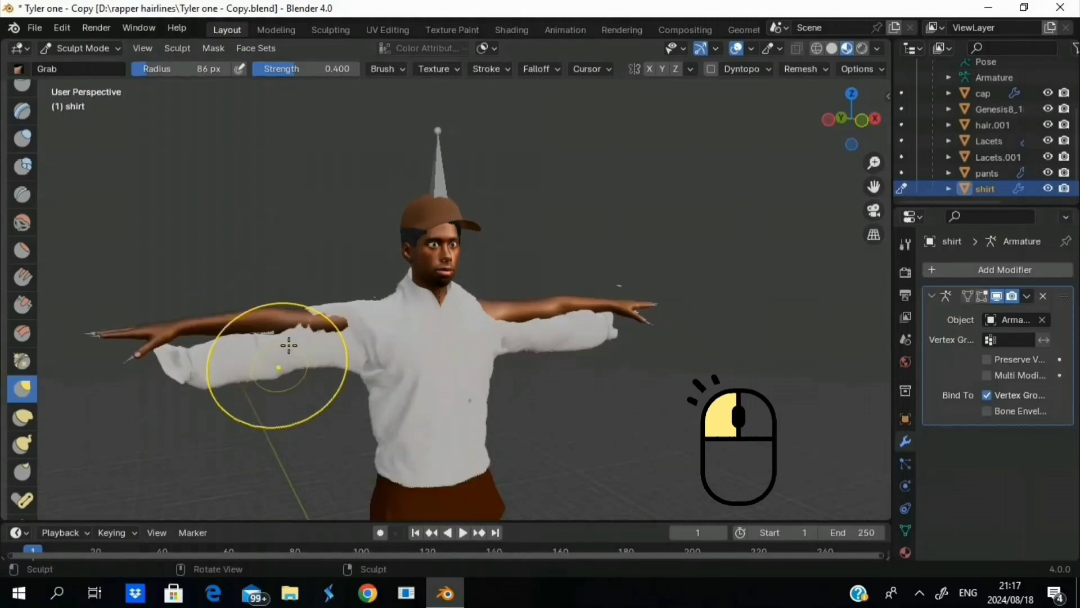
pyautogui.moveTo(287, 345)
pyautogui.mouseDown(button='middle')
pyautogui.moveTo(270, 349)
pyautogui.moveTo(289, 332)
pyautogui.moveTo(338, 332)
pyautogui.mouseUp(button='middle')
pyautogui.moveTo(337, 333); pyautogui.dragTo(338, 310)
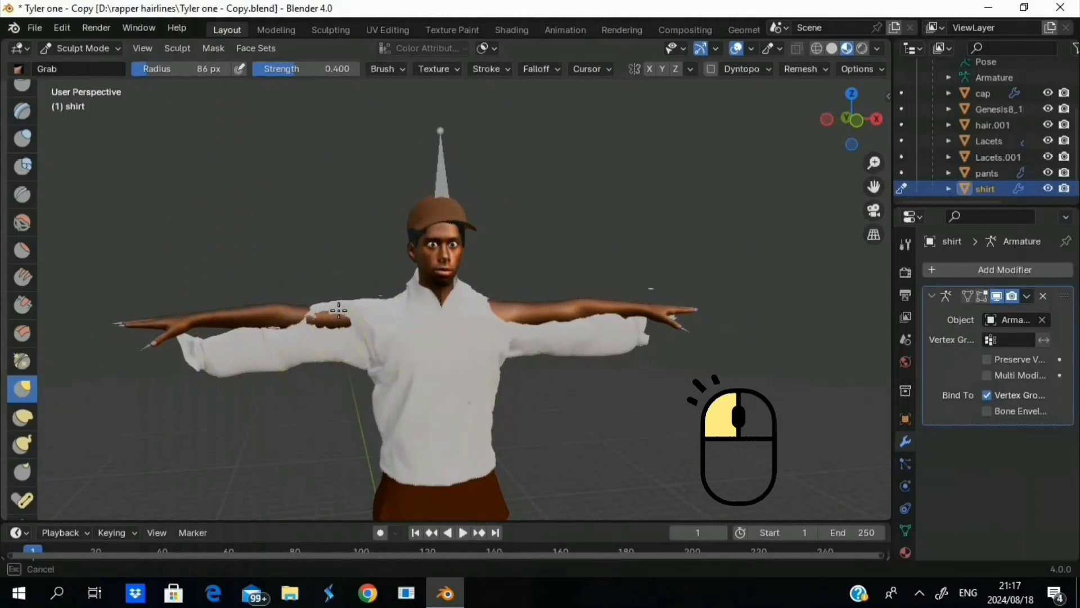
pyautogui.moveTo(251, 353)
pyautogui.mouseDown()
pyautogui.moveTo(256, 329)
pyautogui.moveTo(289, 308)
pyautogui.moveTo(299, 318)
pyautogui.moveTo(289, 321)
pyautogui.moveTo(286, 291)
pyautogui.mouseUp()
pyautogui.moveTo(221, 304)
pyautogui.mouseDown()
pyautogui.moveTo(212, 347)
pyautogui.moveTo(200, 325)
pyautogui.mouseUp()
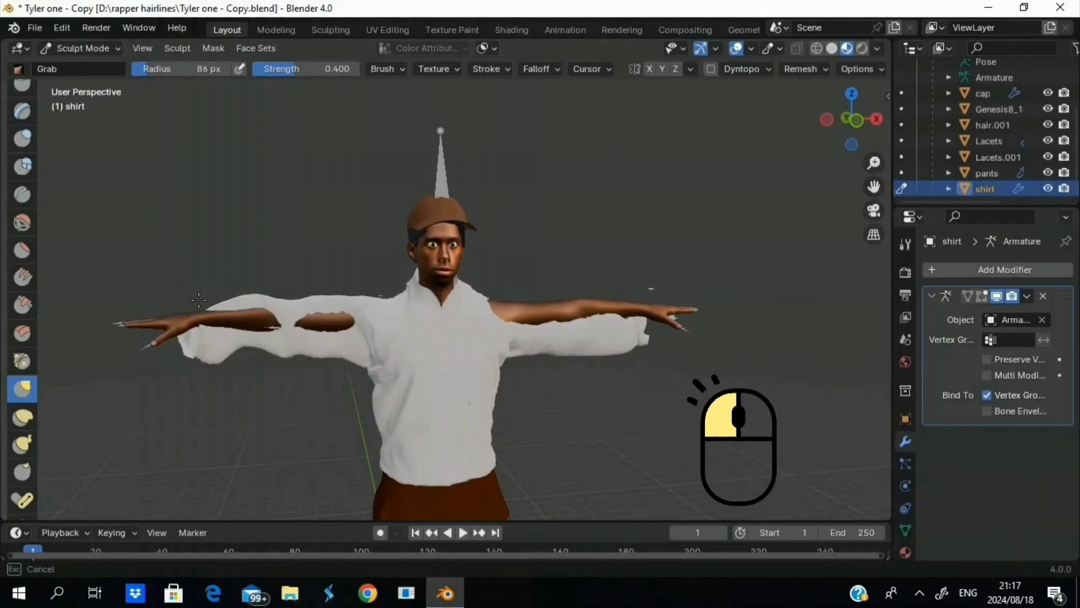
pyautogui.moveTo(199, 284); pyautogui.dragTo(217, 313)
# Pull the front of the right sleeve outward with the Grab brush to cover the exposed forearm.
pyautogui.moveTo(217, 313); pyautogui.dragTo(339, 340, button='middle')
pyautogui.moveTo(340, 340); pyautogui.dragTo(399, 350)
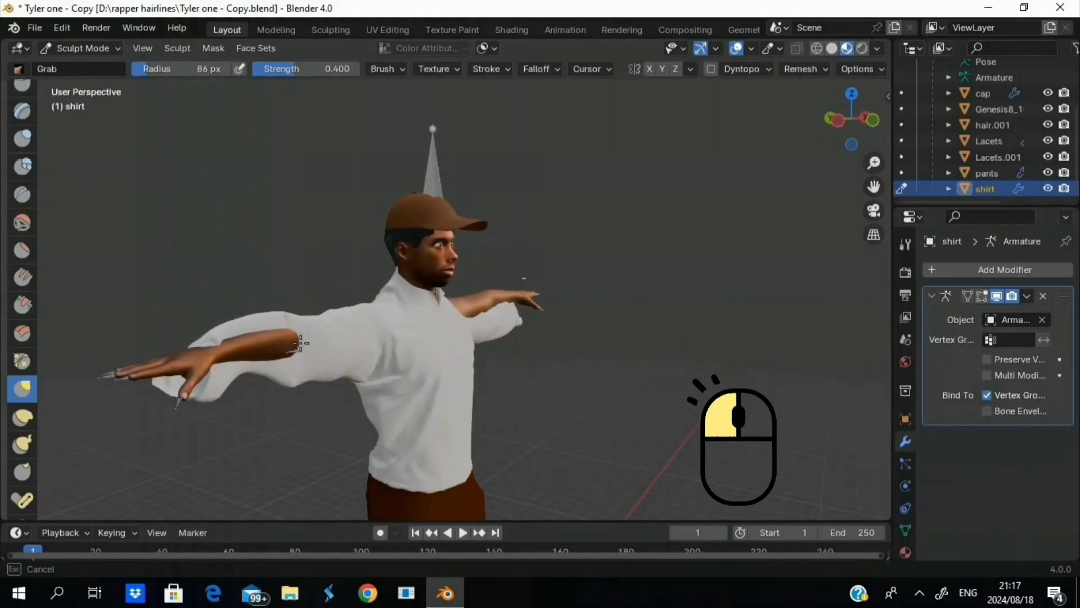
pyautogui.moveTo(301, 343)
pyautogui.mouseDown()
pyautogui.moveTo(248, 338)
pyautogui.moveTo(279, 376)
pyautogui.moveTo(229, 362)
pyautogui.moveTo(243, 351)
pyautogui.moveTo(193, 362)
pyautogui.mouseUp()
# Grab-sculpt the shirt's other sleeve upward so that it encloses the character's left arm.
pyautogui.moveTo(193, 362)
pyautogui.mouseDown(button='middle')
pyautogui.moveTo(360, 399)
pyautogui.moveTo(507, 315)
pyautogui.mouseUp(button='middle')
pyautogui.moveTo(506, 315); pyautogui.dragTo(516, 299)
pyautogui.moveTo(516, 298); pyautogui.dragTo(603, 307, button='middle')
pyautogui.scroll(-8, 22, 478)
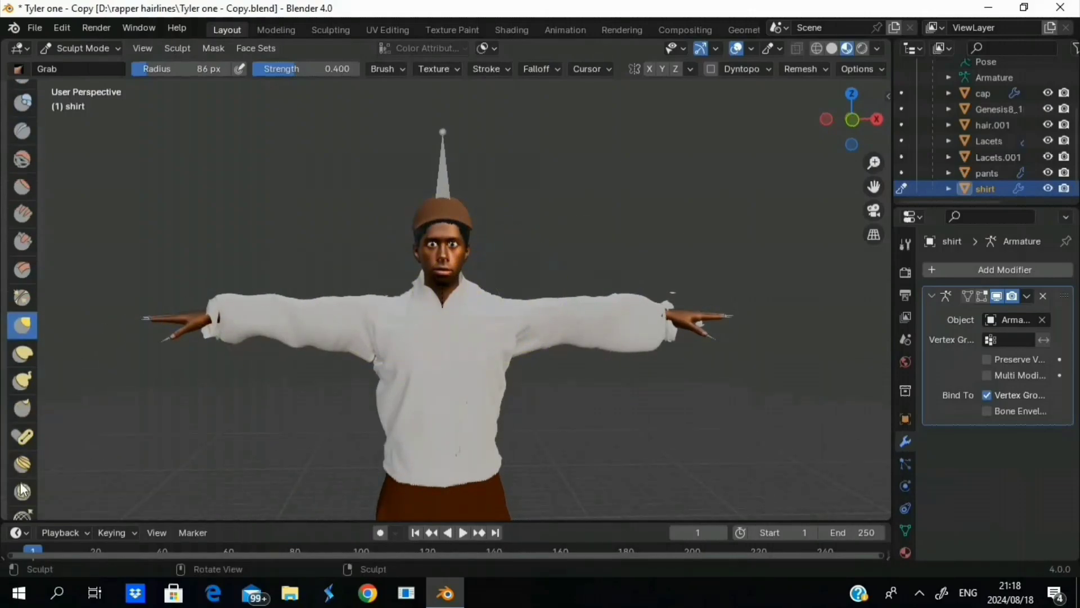
pyautogui.scroll(-10, 21, 489)
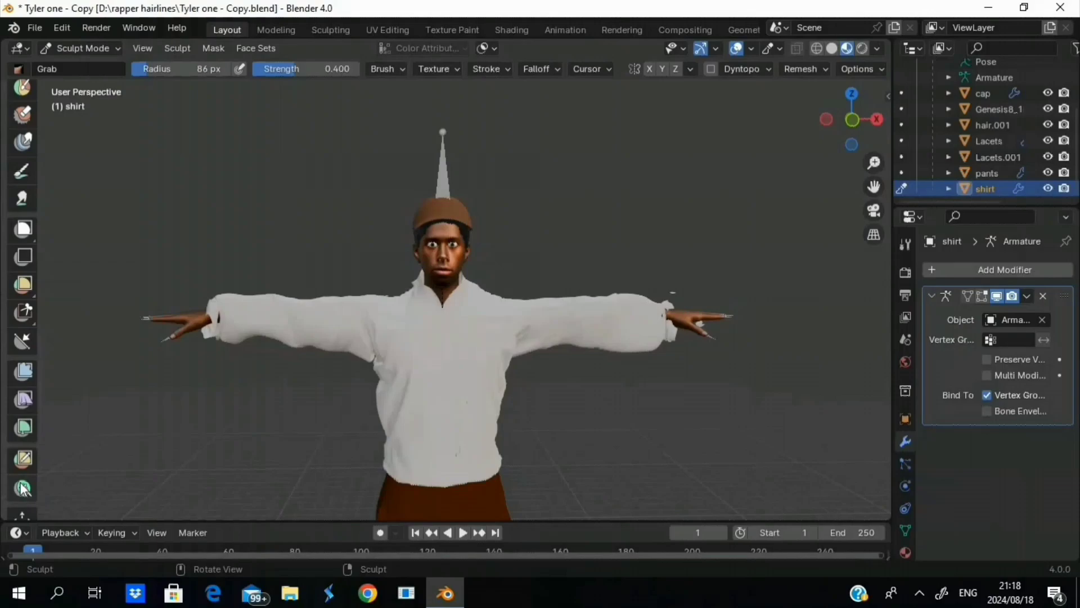
pyautogui.scroll(15, 23, 488)
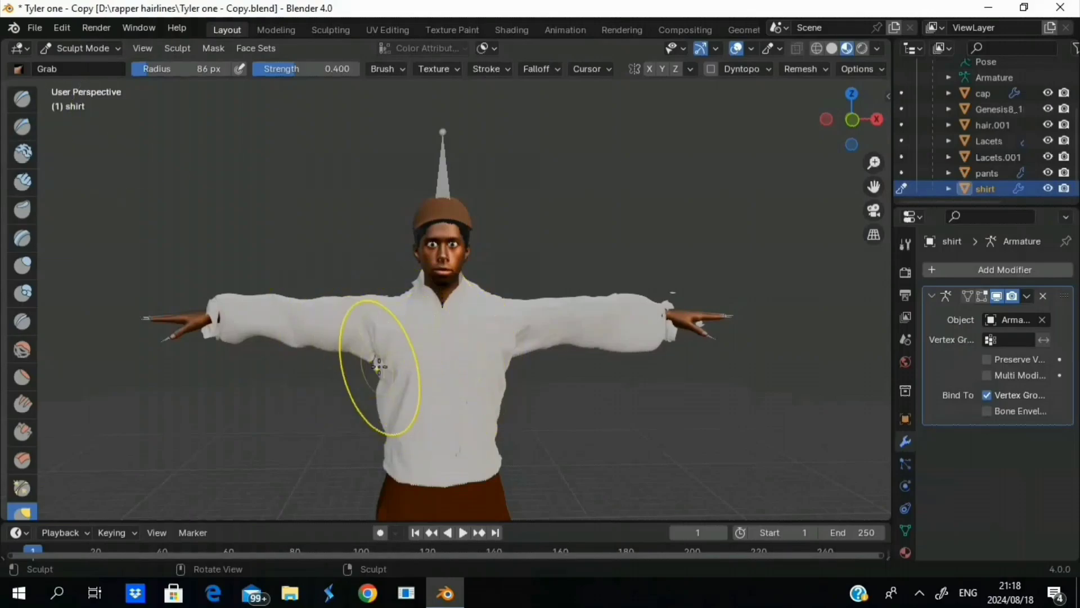
# Switch the sculpted shirt from Sculpt Mode back to Object Mode.
pyautogui.click(67, 48)
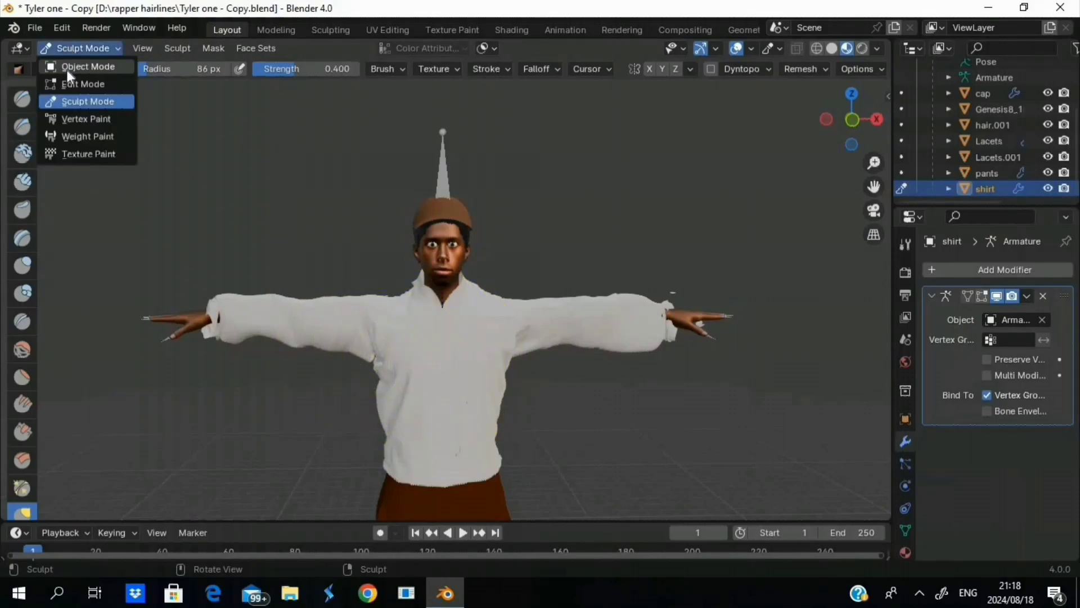
pyautogui.click(66, 70)
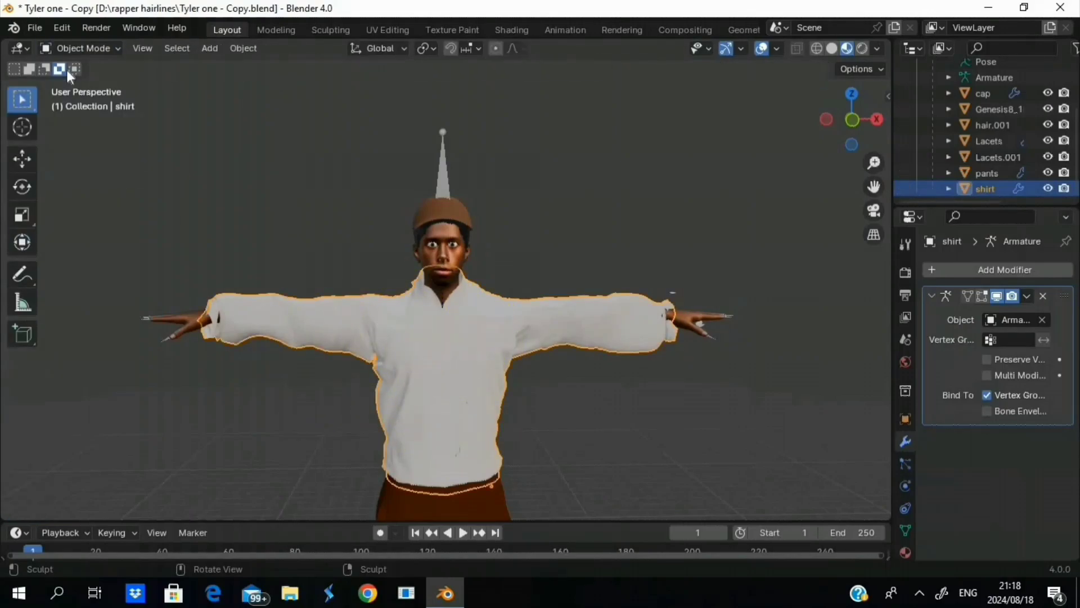